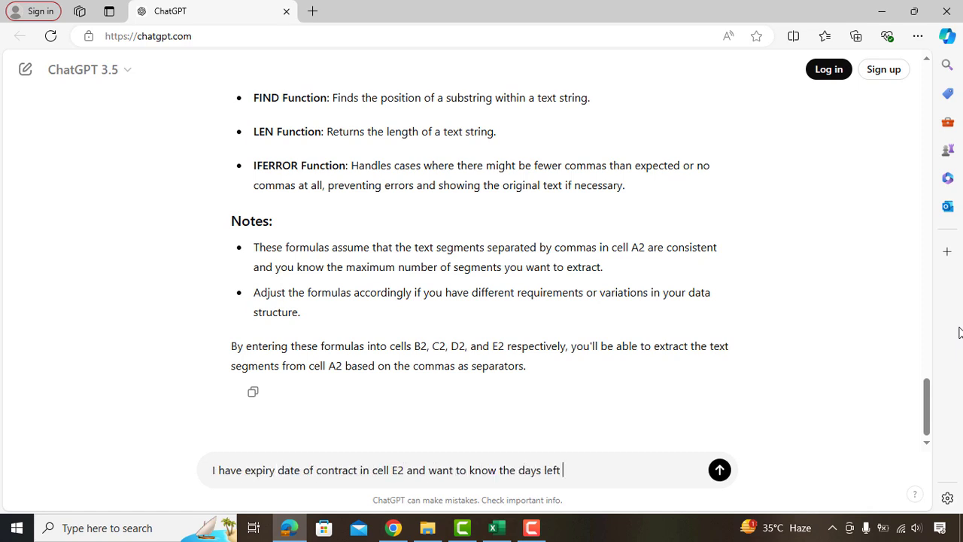
Ask ChatGPT for a formula that shows days left or 'Expired' for the contract expiry date in E2
type("or if any contract is expired already, if e")
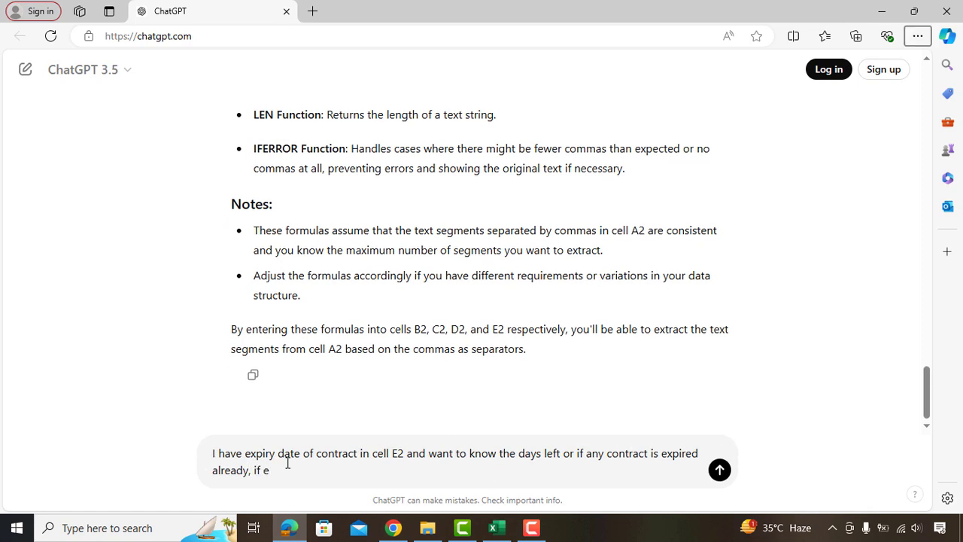
type("xpired then show as expire else show me number of days left")
key("Return")
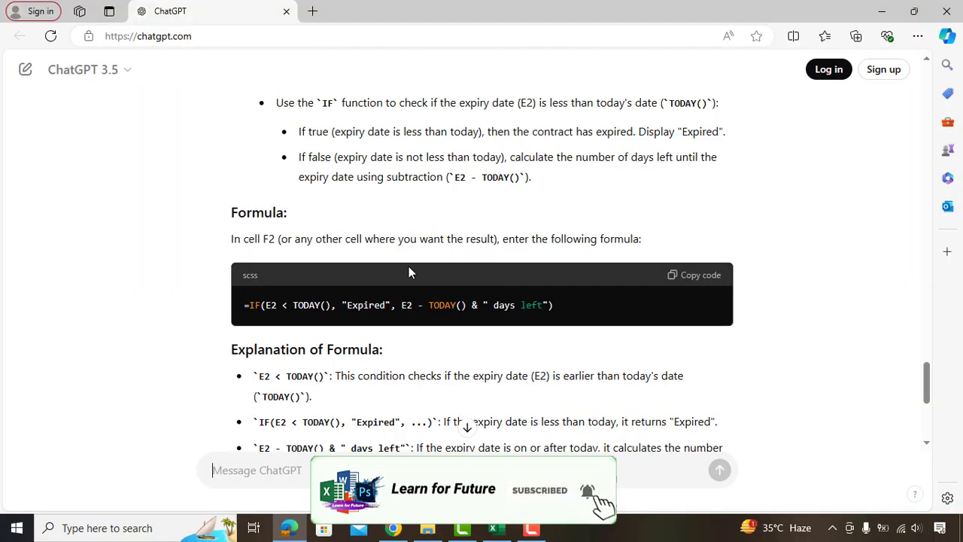
Paste the IF expiry formula into F2, fill it down to F11, then go to the Advance sheet
left_click(624, 270)
key("alt+Tab")
key("ctrl+v")
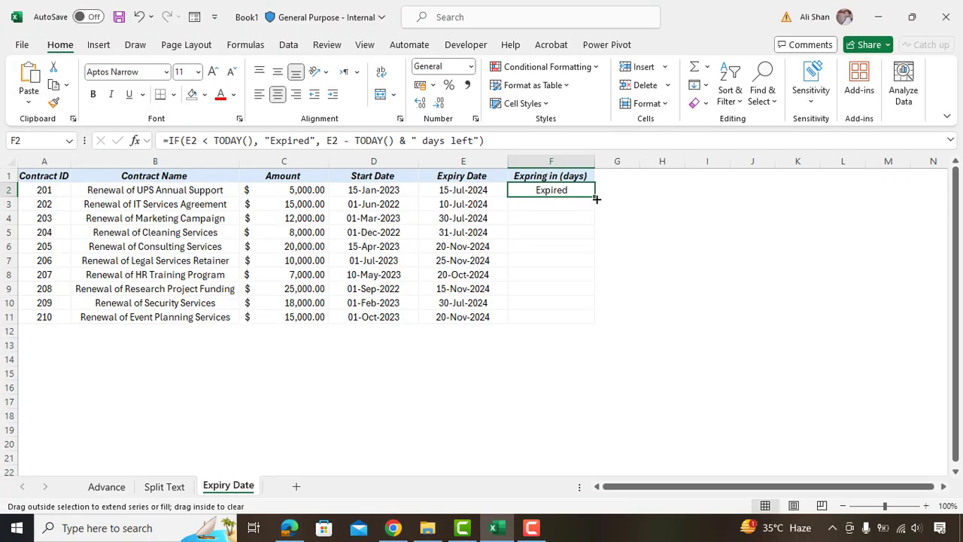
left_click_drag(594, 196, 584, 325)
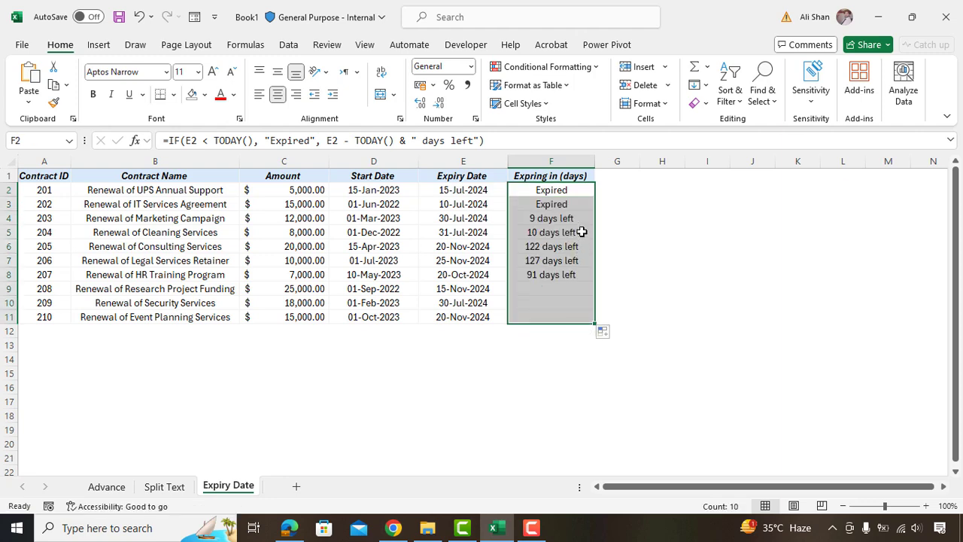
left_click(573, 173)
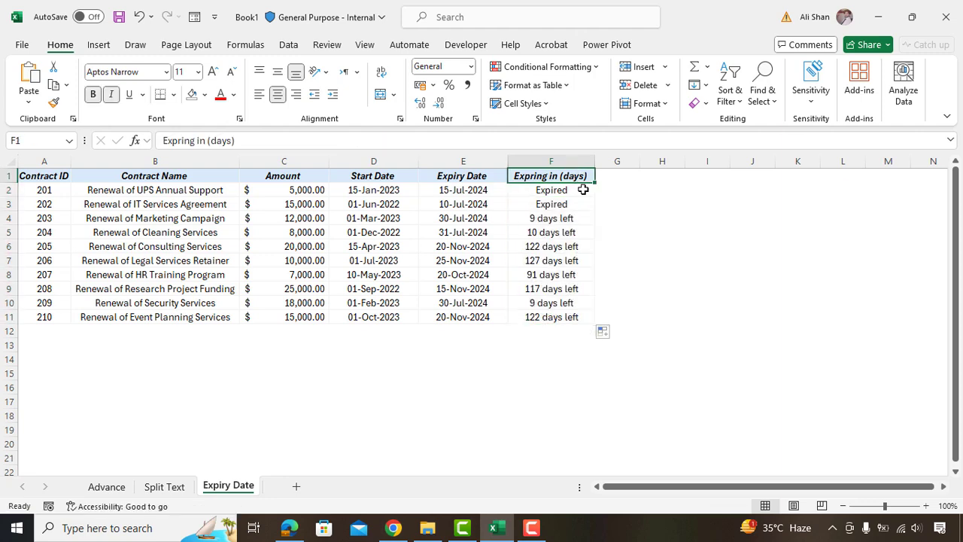
key("ctrl+Page_Up")
key("ctrl+Page_Up")
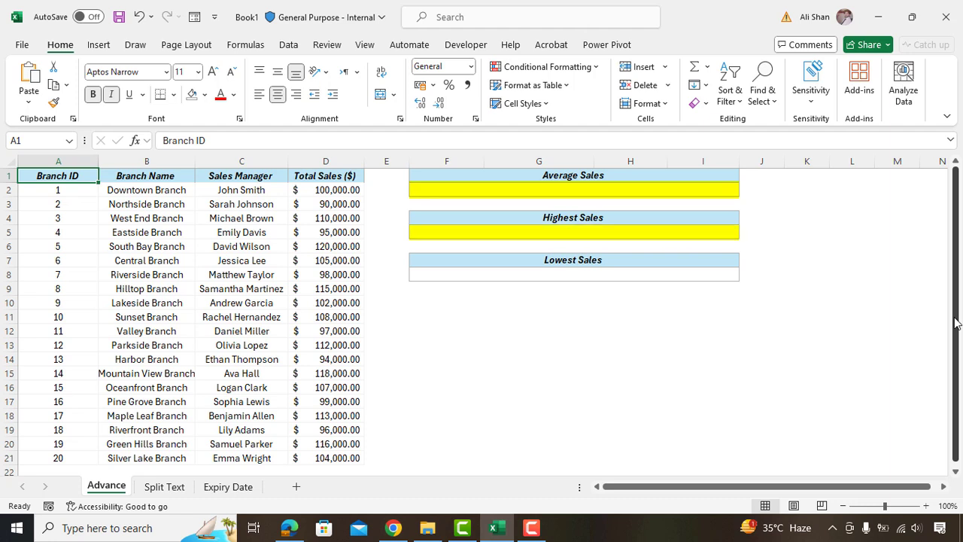
left_click(546, 188)
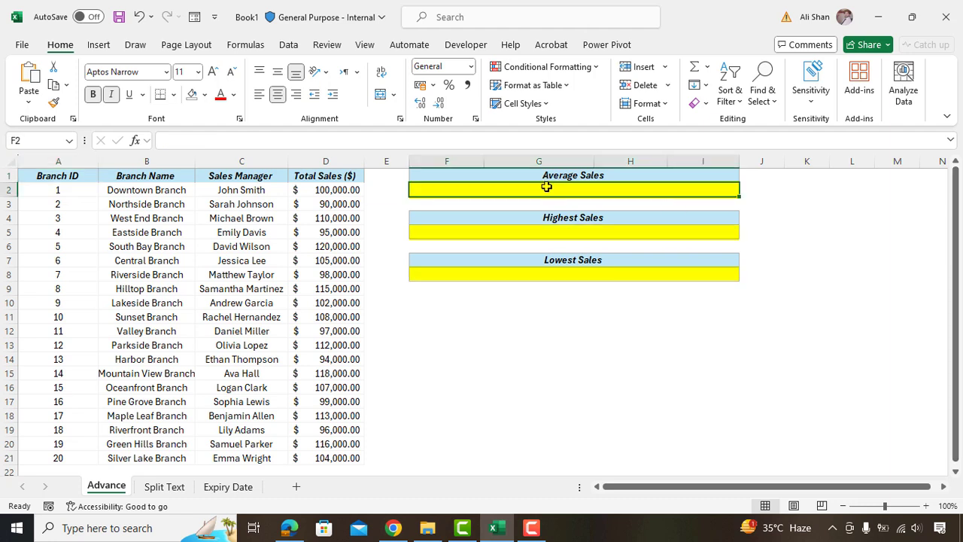
left_click(588, 229, "ctrl")
left_click(585, 272, "ctrl")
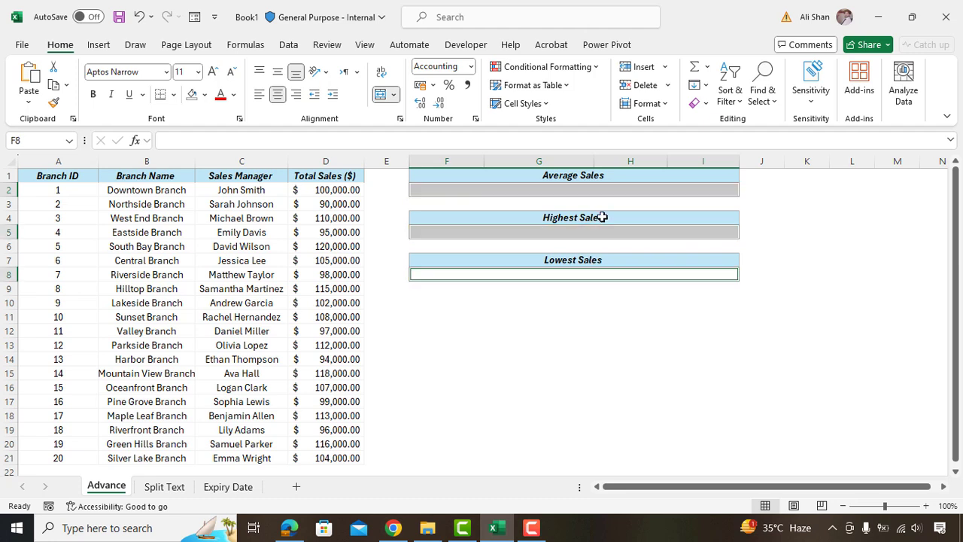
left_click(586, 190)
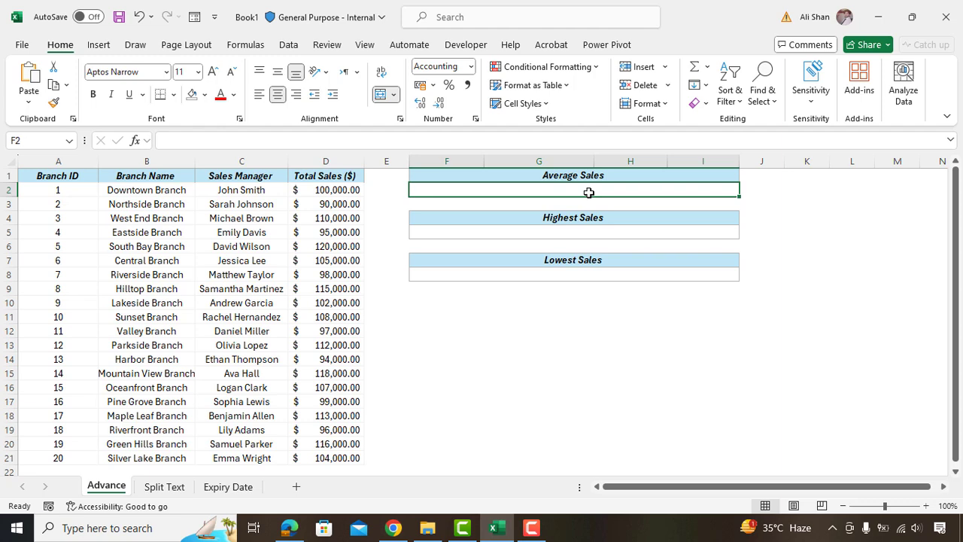
Ask ChatGPT for an Excel formula averaging the sales values in D2 to D21
left_click(289, 527)
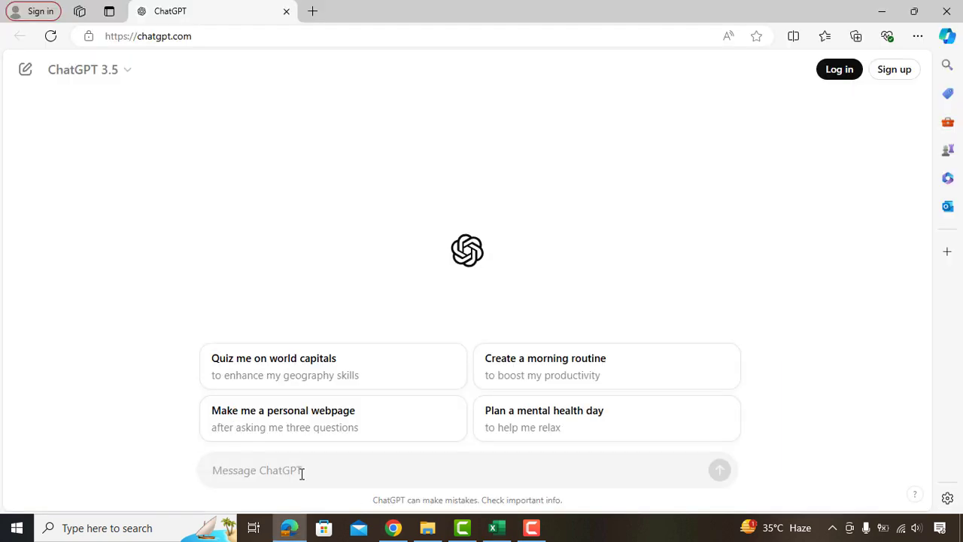
type("Write an excel")
key("Tab")
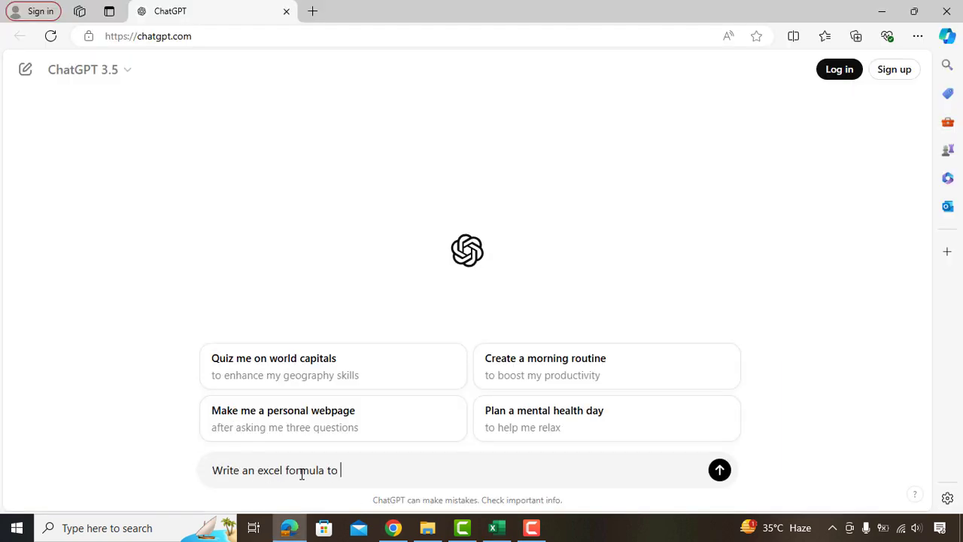
type("to get the average")
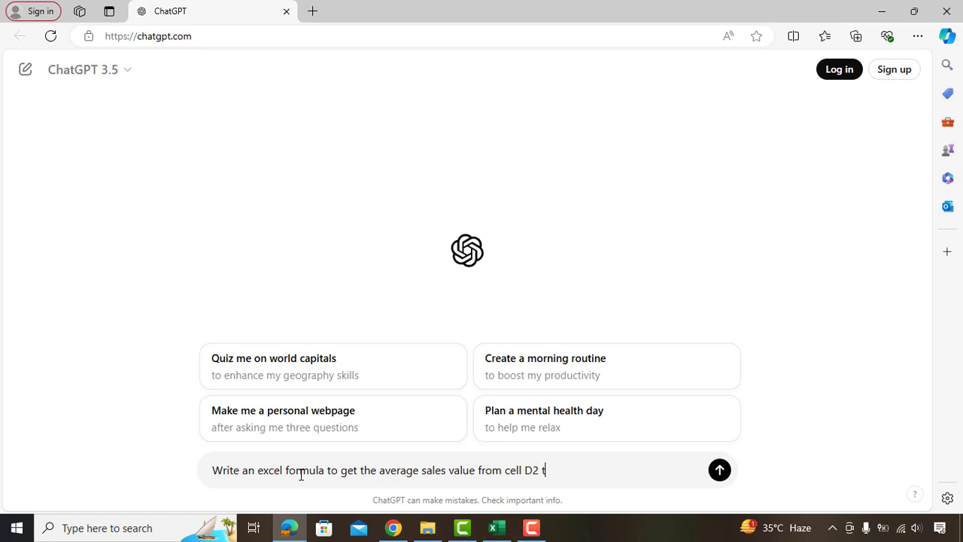
type("sales value from cell D2 to D21")
key("Return")
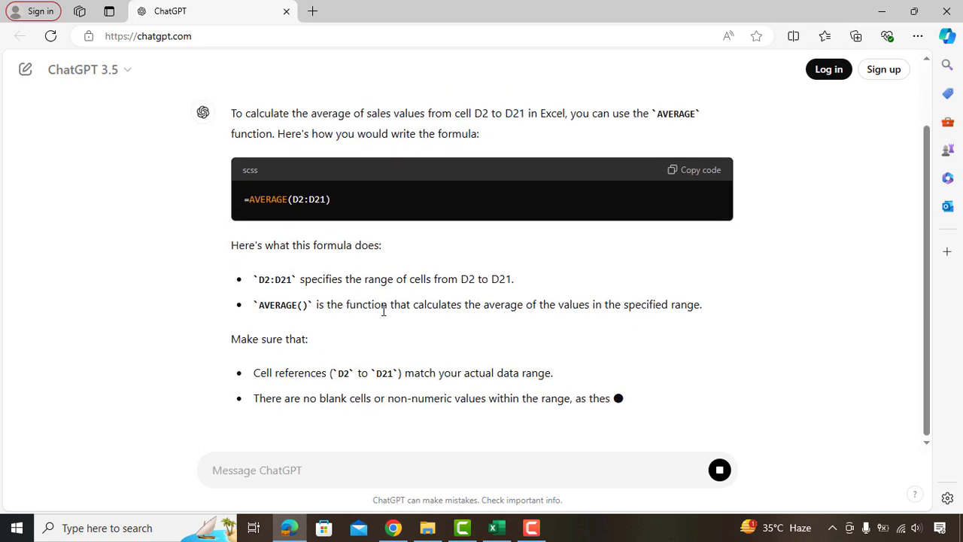
Copy the =AVERAGE(D2:D21) formula from ChatGPT's reply
scroll(621, 266, "up", 1)
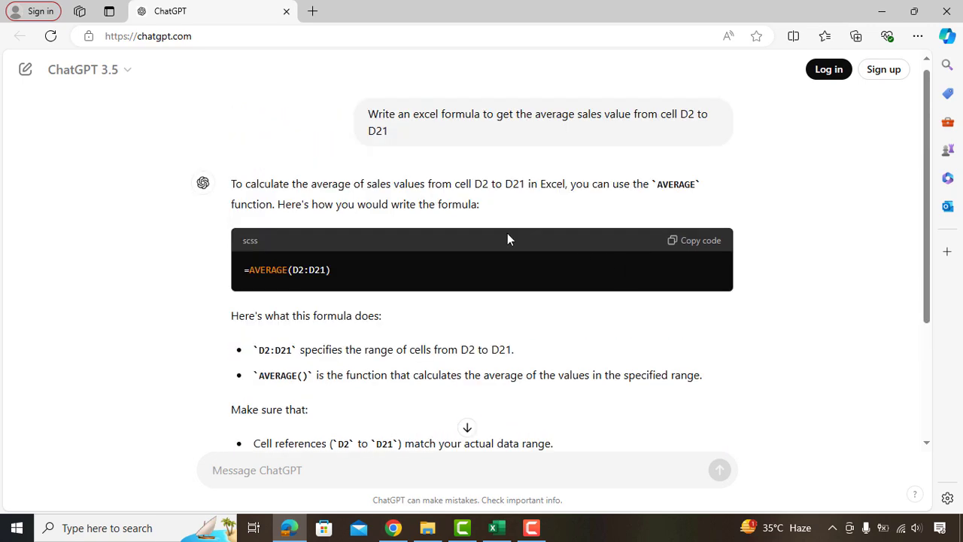
left_click_drag(336, 275, 243, 272)
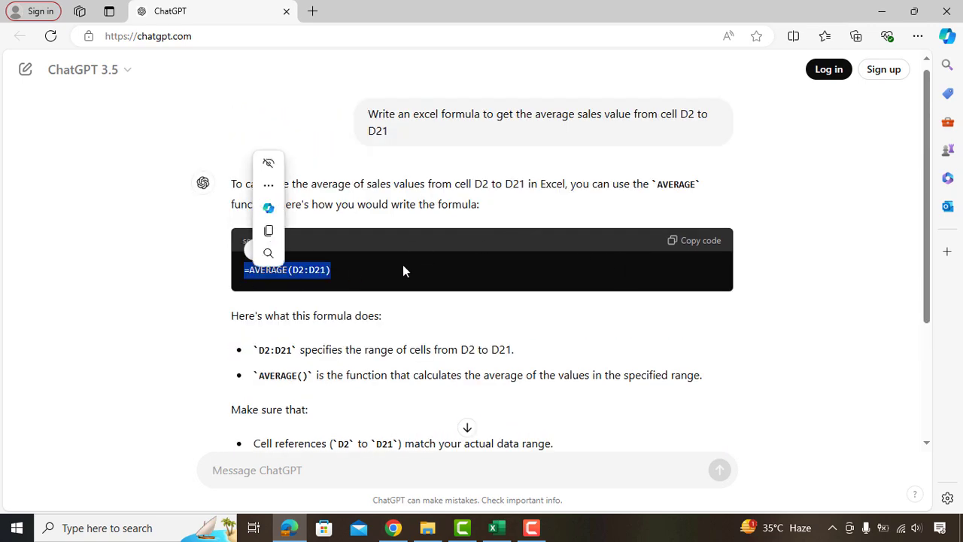
left_click(688, 242)
Enter =AVERAGE(D2:D21) in the Average Sales cell so it shows $104,950.00
left_click(304, 528)
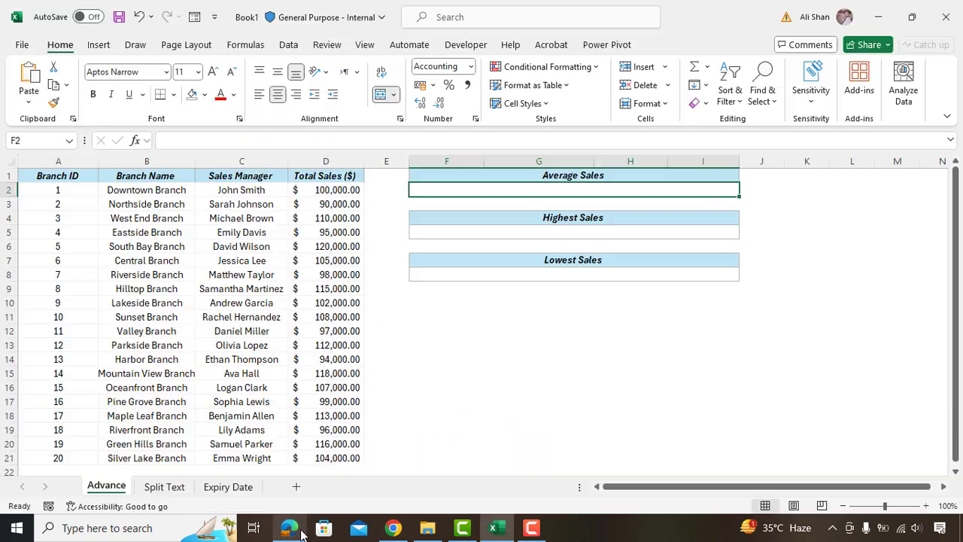
double_click(513, 190)
key("ctrl+v")
key("Return")
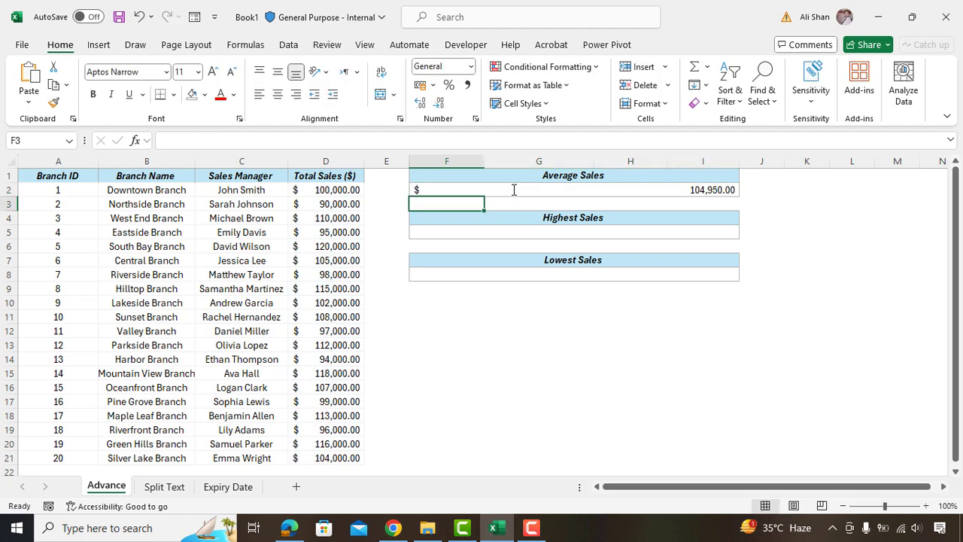
left_click(737, 192)
left_click(556, 230)
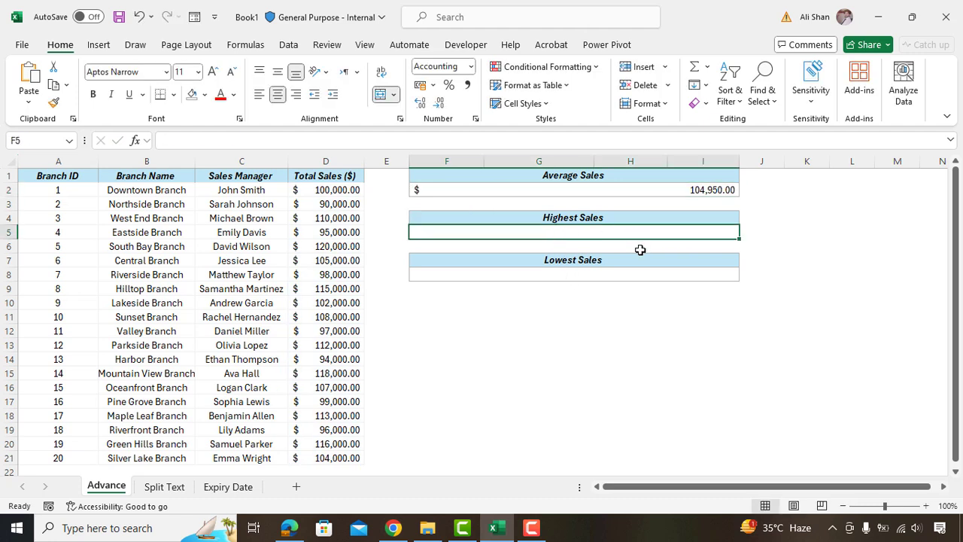
left_click(591, 275)
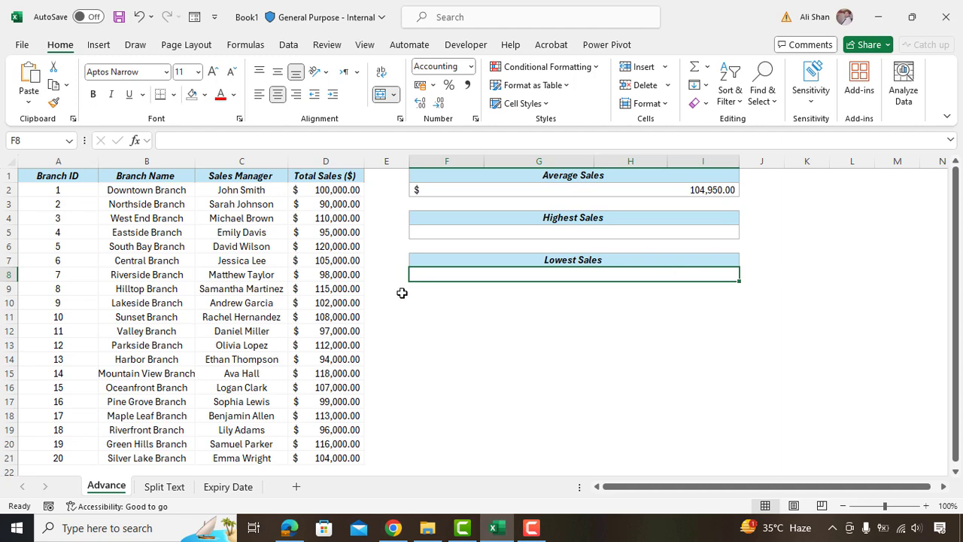
left_click(289, 527)
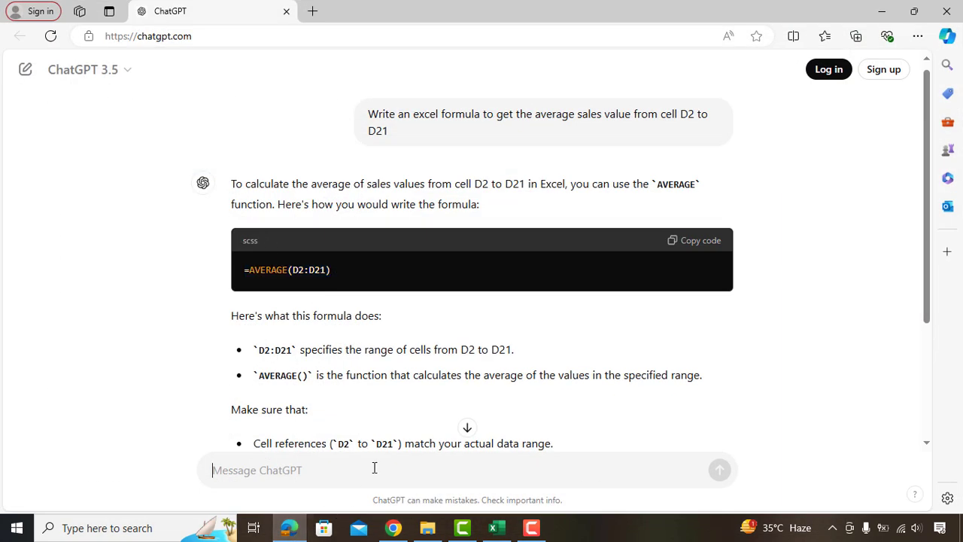
Ask ChatGPT for formulas giving the highest and lowest sales values, receiving MAX and MIN of D2:D21
scroll(366, 421, "down", 3)
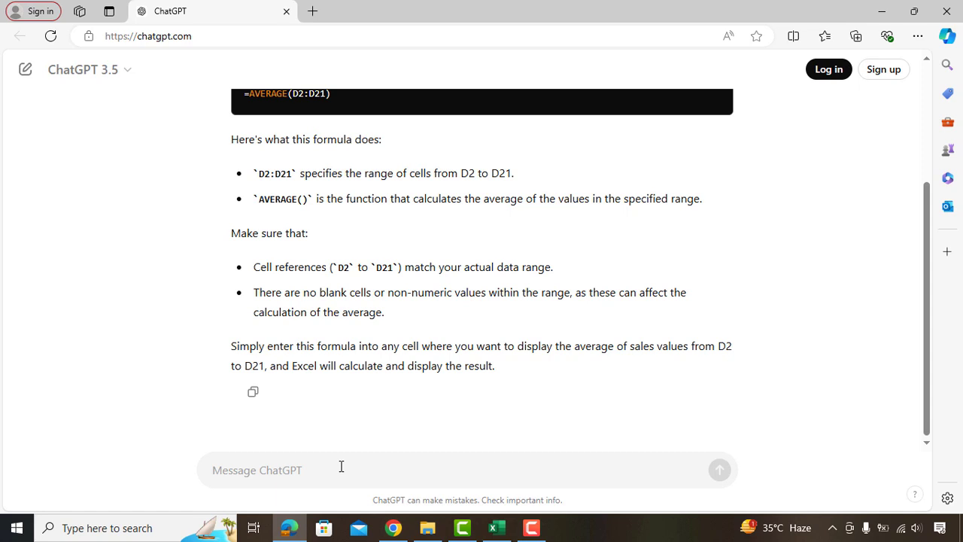
type("Write another formula")
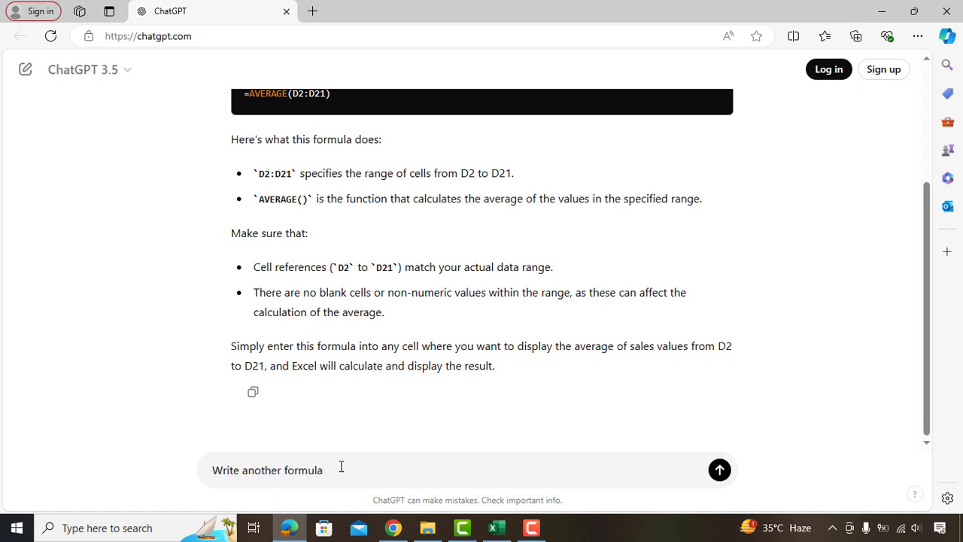
type(" to get the highest as well lowest sales value")
key("Return")
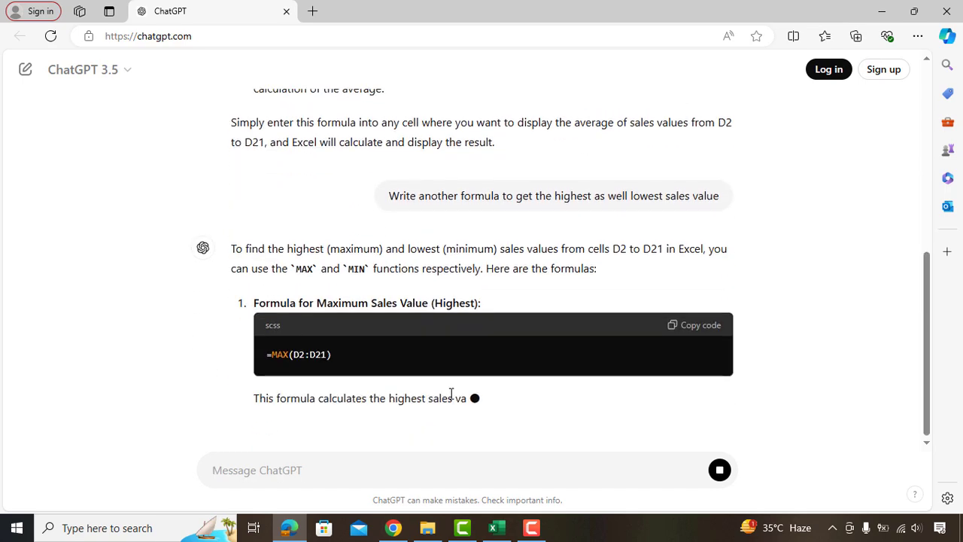
scroll(238, 275, "up", 1)
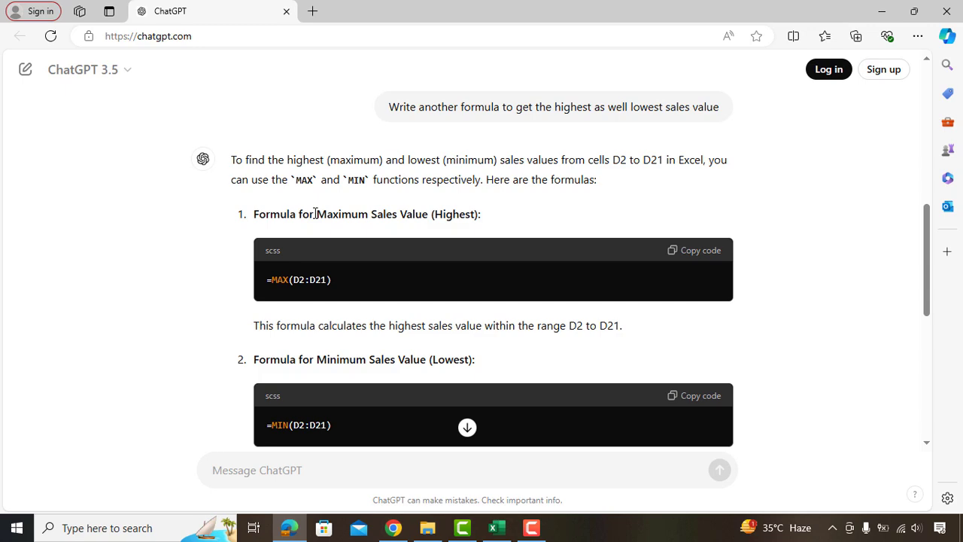
left_click_drag(315, 213, 485, 216)
left_click(545, 223)
Paste =MAX(D2:D21) into the Highest Sales cell, showing $120,000.00
left_click(672, 253)
key("alt+Tab")
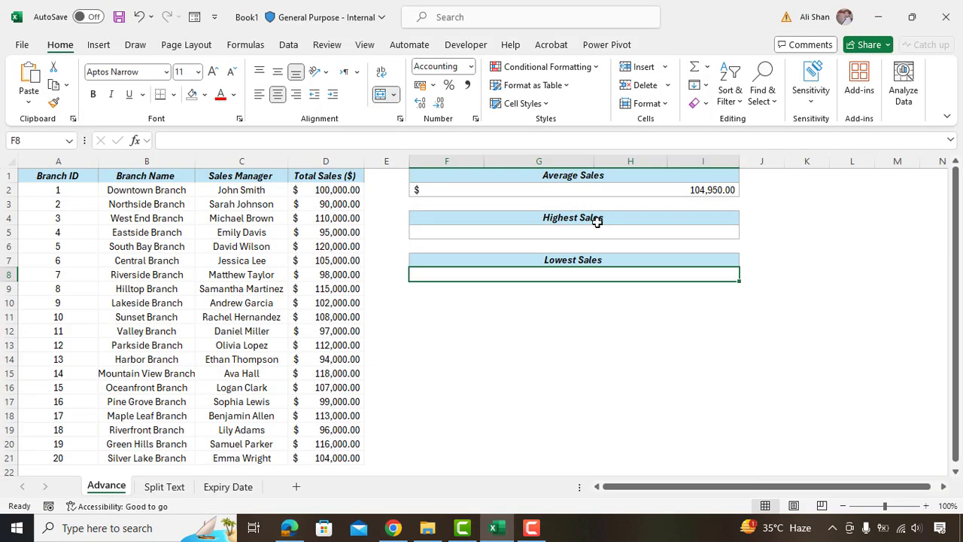
double_click(578, 233)
key("ctrl+v")
key("Return")
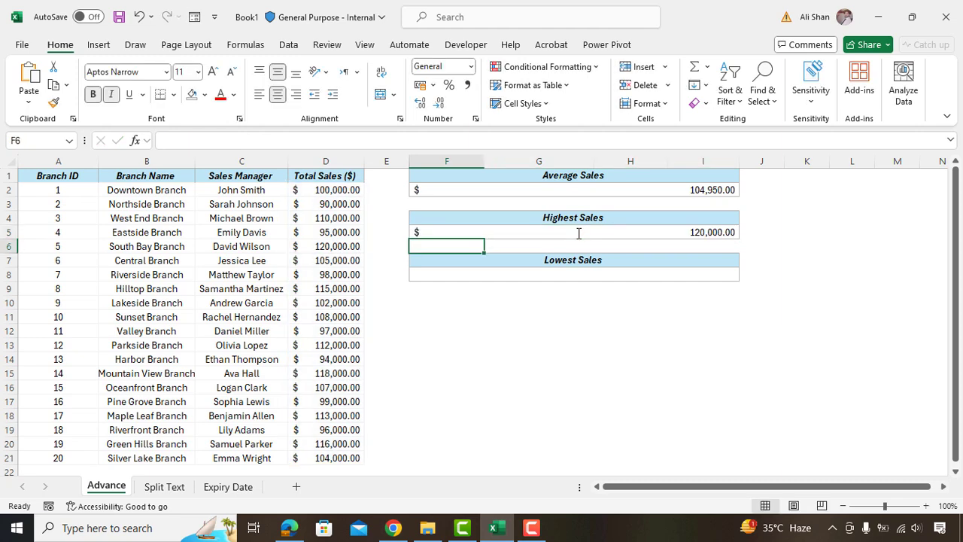
left_click(579, 232)
Copy =MIN(D2:D21) from ChatGPT into the Lowest Sales cell, showing $90,000.00
key("alt+Tab")
left_click_drag(437, 289, 468, 290)
left_click(707, 328)
key("alt+Tab")
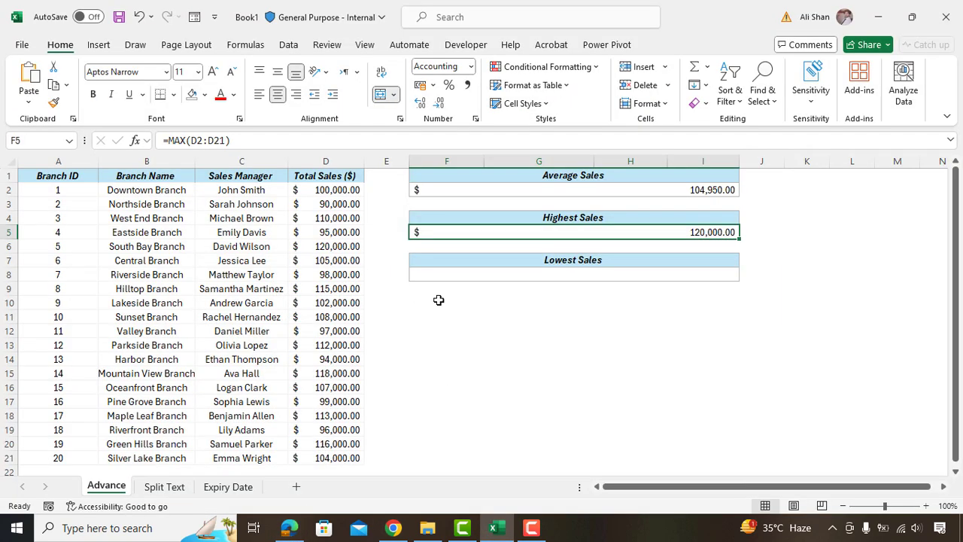
double_click(620, 278)
key("ctrl+v")
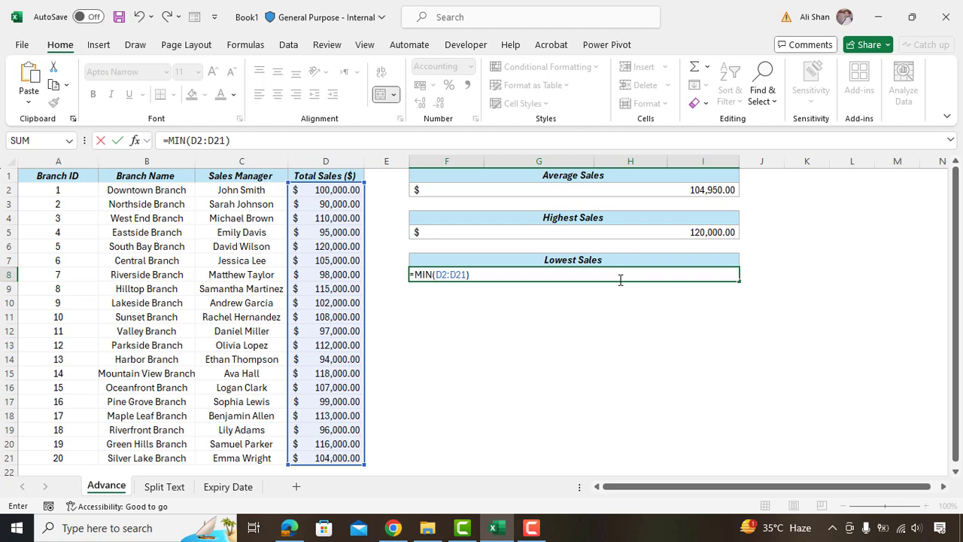
key("Return")
left_click(621, 277)
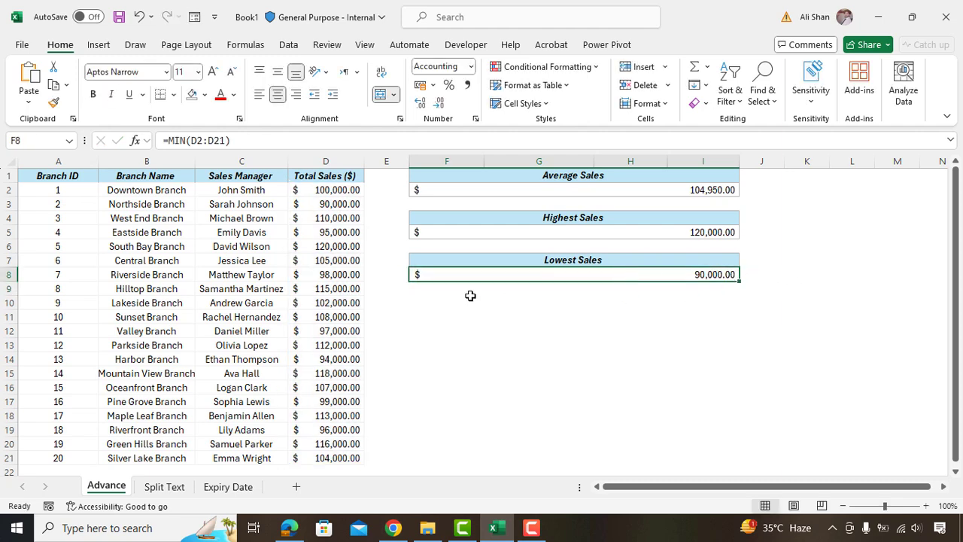
key("alt+Tab")
Read ChatGPT's bullet-point explanation of how the MAX and MIN formulas work
scroll(357, 415, "down", 3)
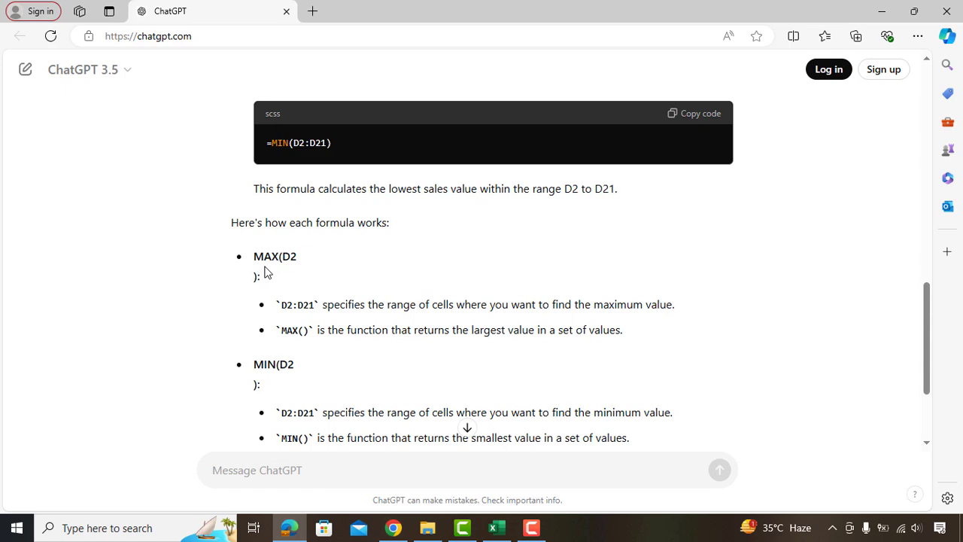
left_click_drag(256, 257, 303, 262)
left_click(307, 303)
scroll(353, 286, "down", 2)
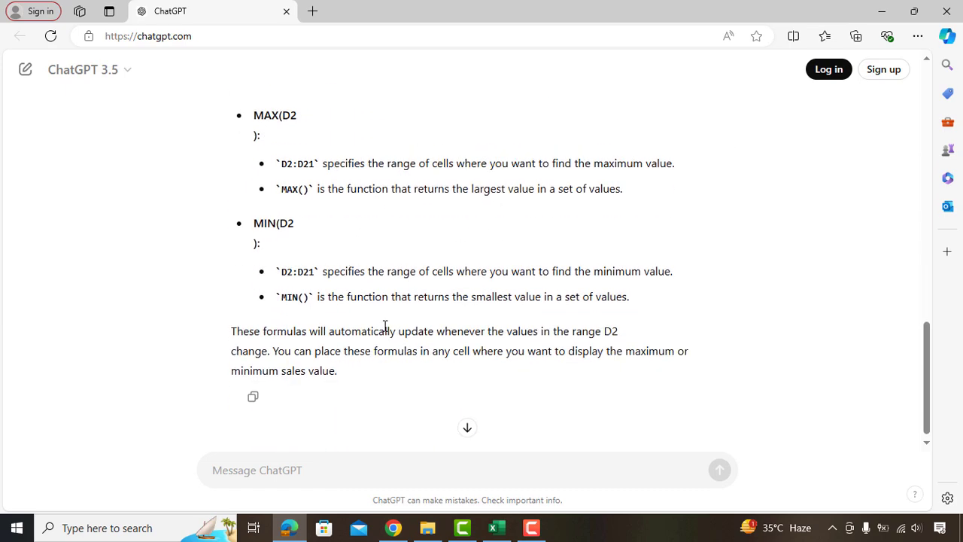
key("alt+Tab")
Open the Split Text sheet and review the comma-separated employee records in A2:A11
left_click(170, 489)
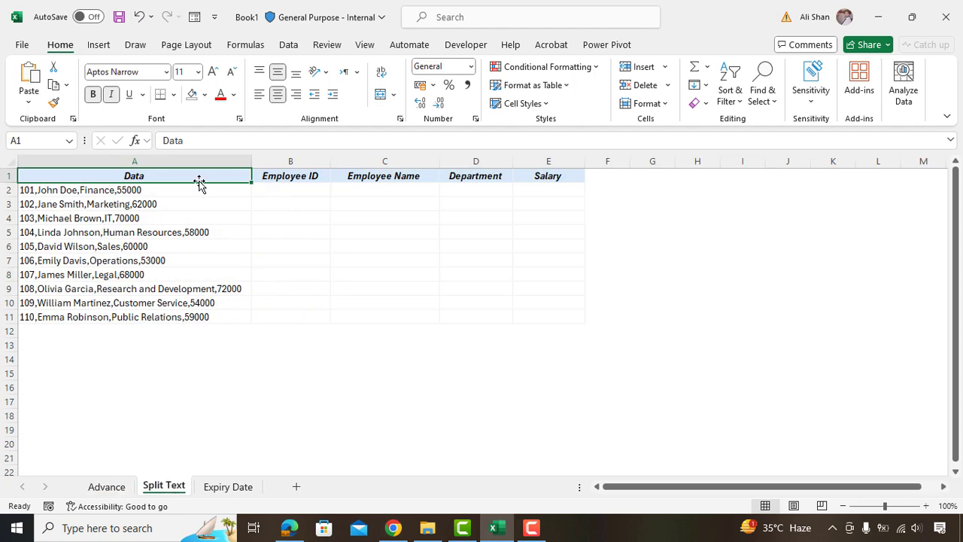
left_click_drag(173, 191, 185, 316)
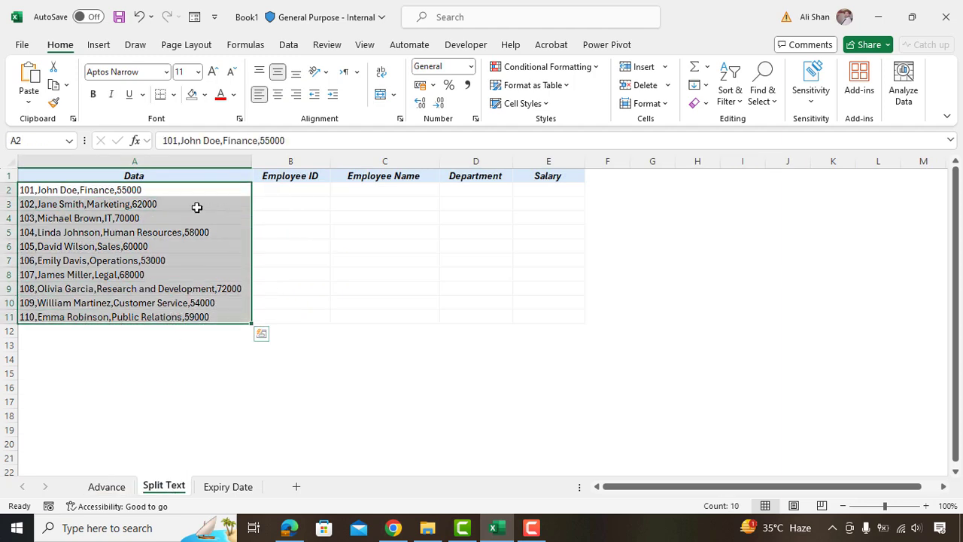
left_click(224, 175)
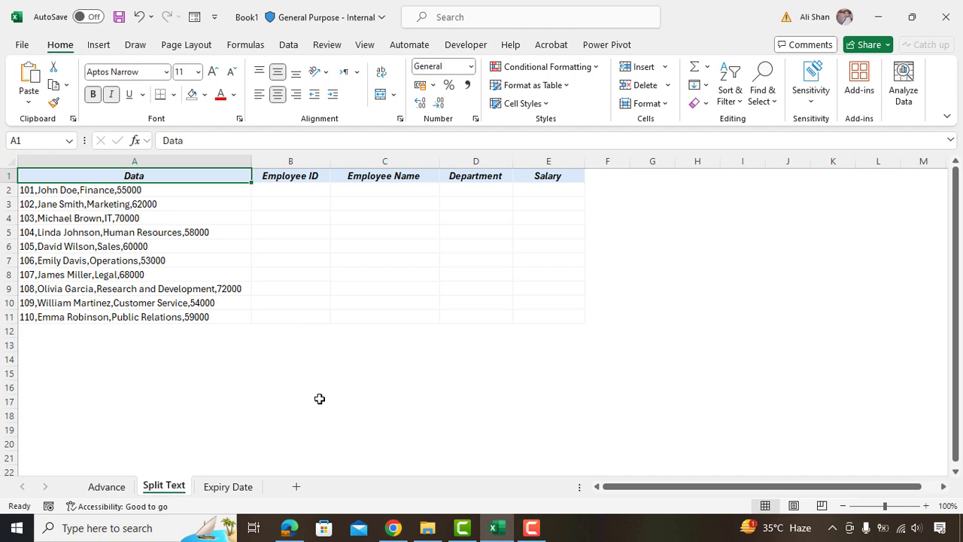
left_click(289, 528)
Ask ChatGPT for formulas splitting A2's comma-separated text into cells B2 through E2
scroll(449, 338, "down", 10)
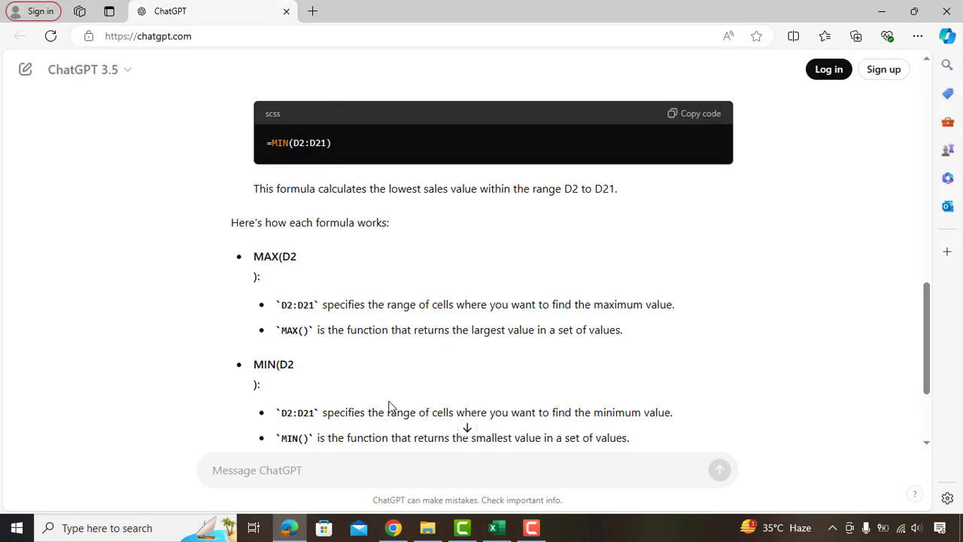
type("Write an excel formula")
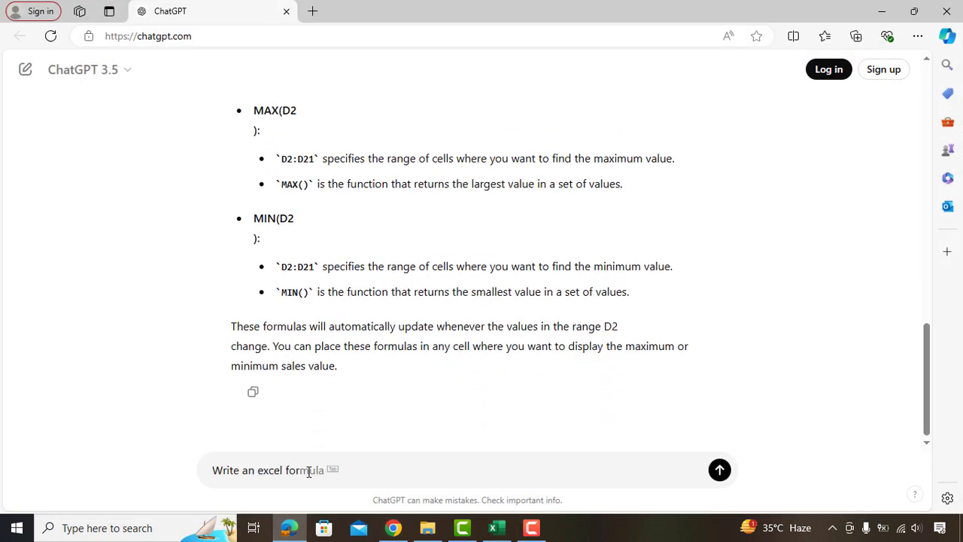
type(" to extract the text sepa")
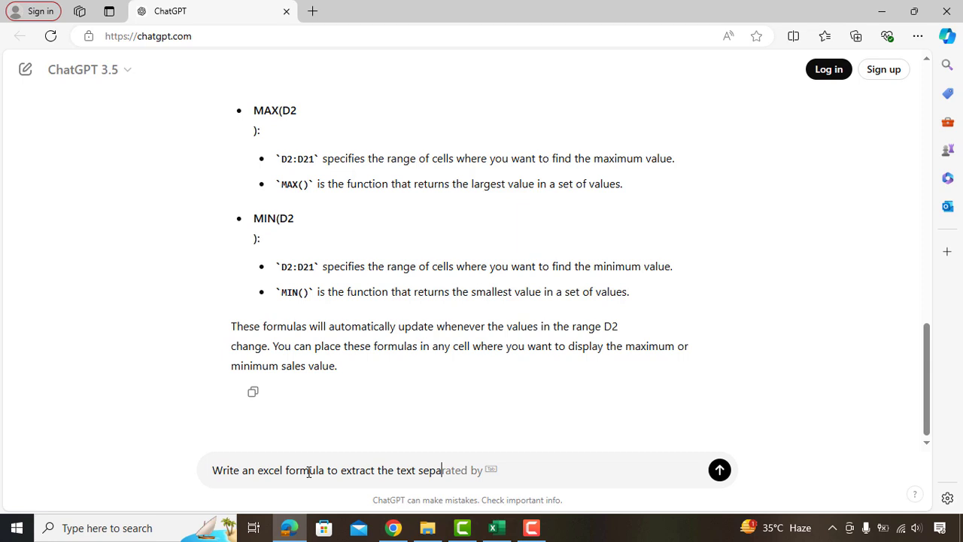
type("rated by commas from cell ")
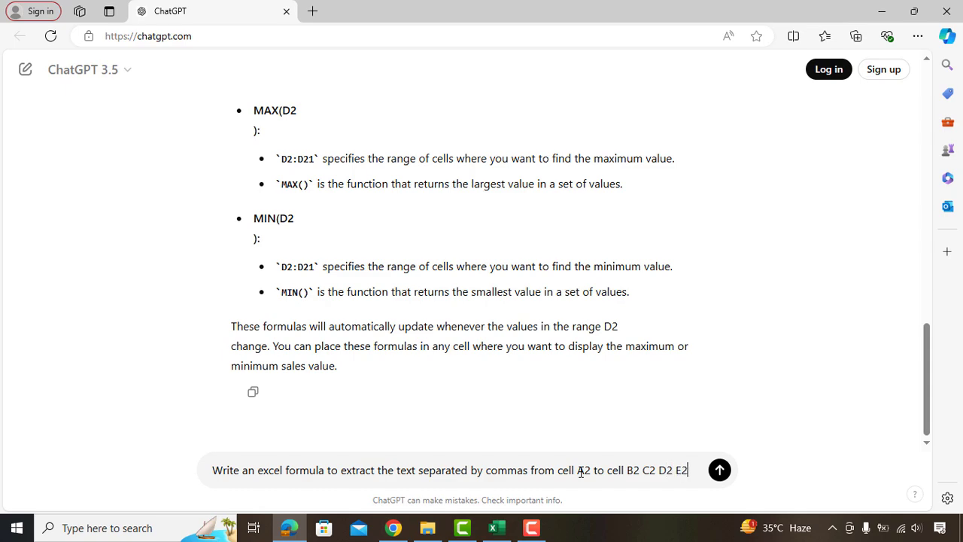
type("A2 to cell B2 C2 D2 E2")
key("Return")
Copy the first-part formula =IFERROR(LEFT(A2, FIND(",", A2) - 1), A2) from the reply
scroll(561, 297, "down", 2)
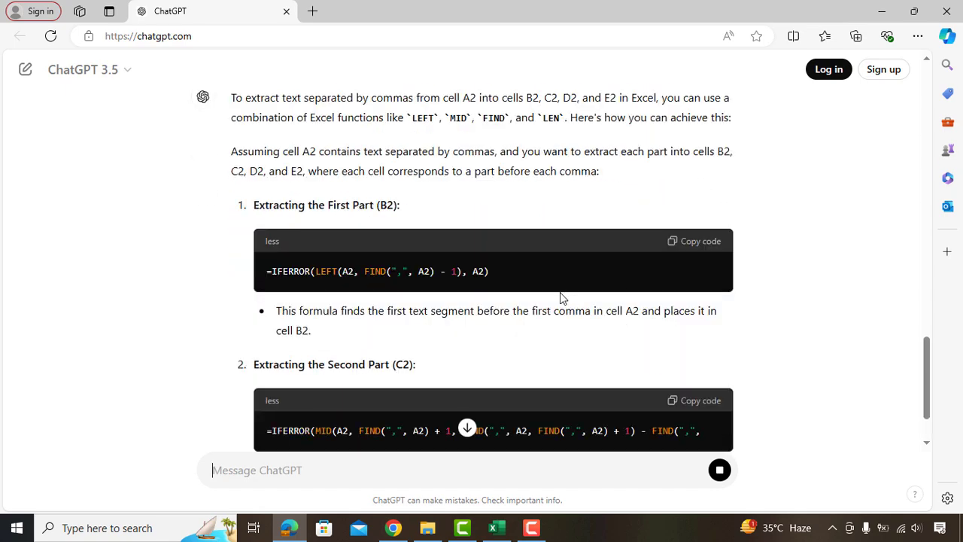
scroll(552, 294, "down", 4)
scroll(551, 293, "up", 3)
scroll(551, 294, "up", 2)
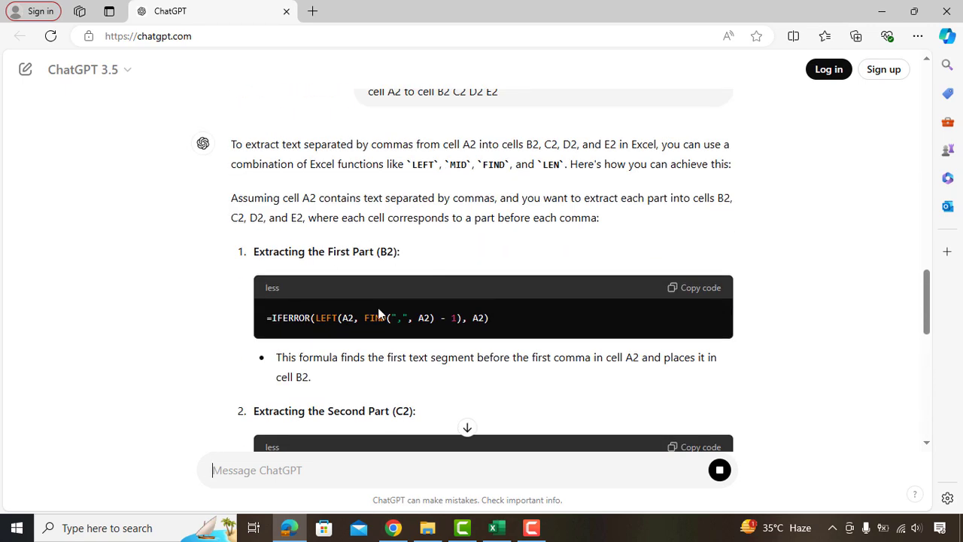
left_click_drag(400, 253, 374, 253)
left_click(494, 262)
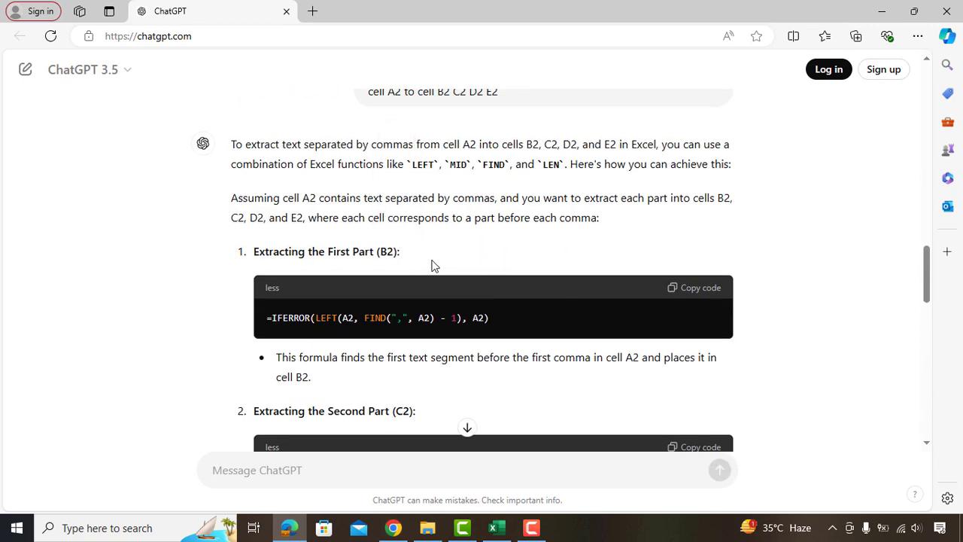
left_click(694, 288)
key("alt+Tab")
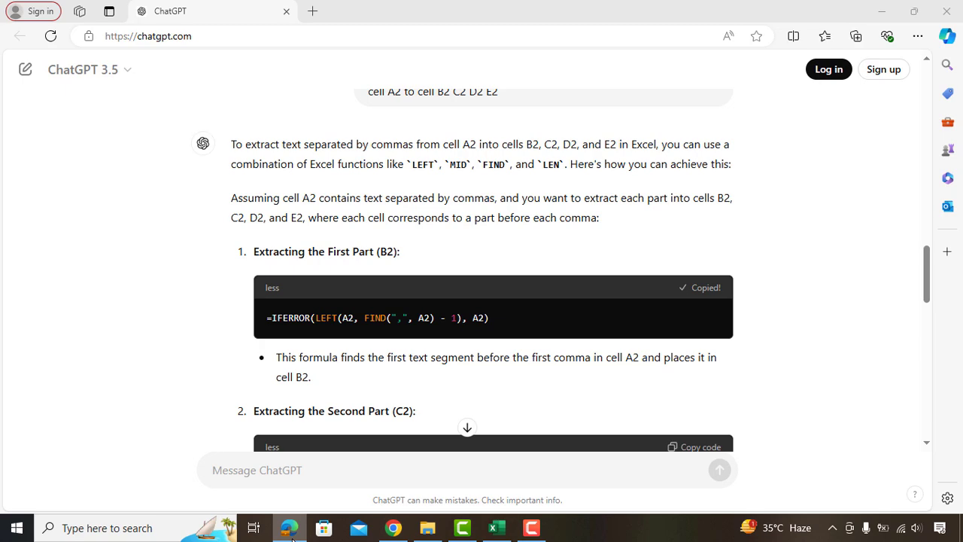
Paste the Employee ID split formula into cell B2
left_click(290, 189)
key("ctrl+v")
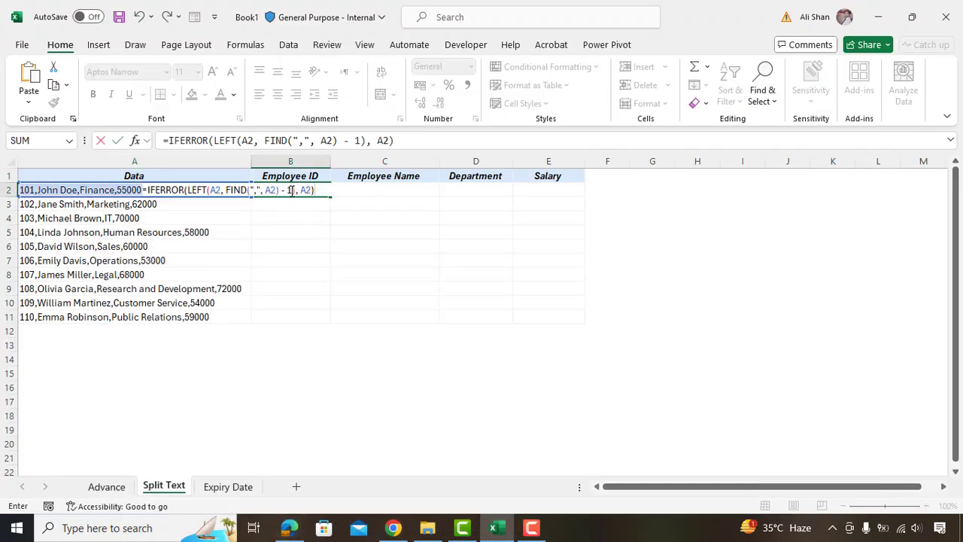
key("Return")
left_click(291, 191)
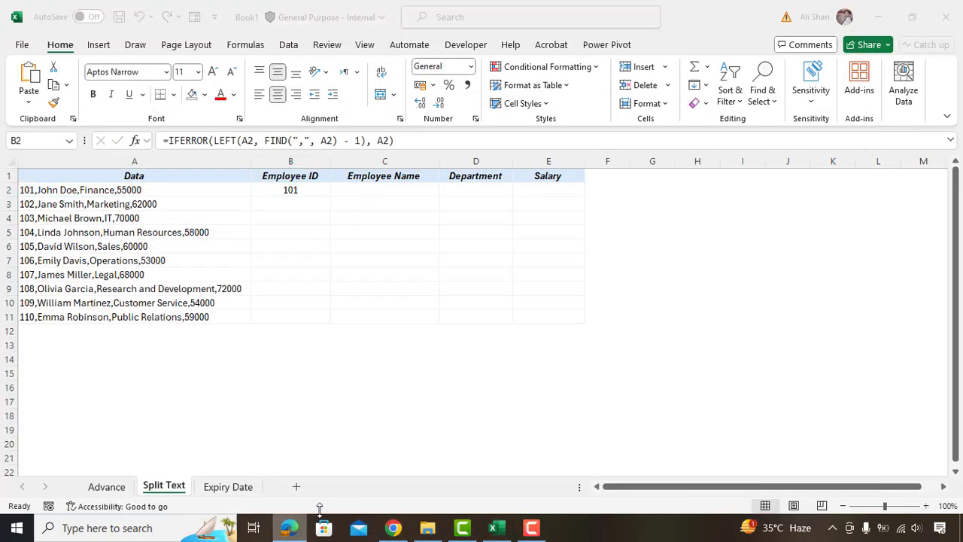
Copy ChatGPT's second-part formula into C2 for the employee name
left_click(289, 527)
left_click(713, 306)
left_click(289, 527)
left_click(350, 190)
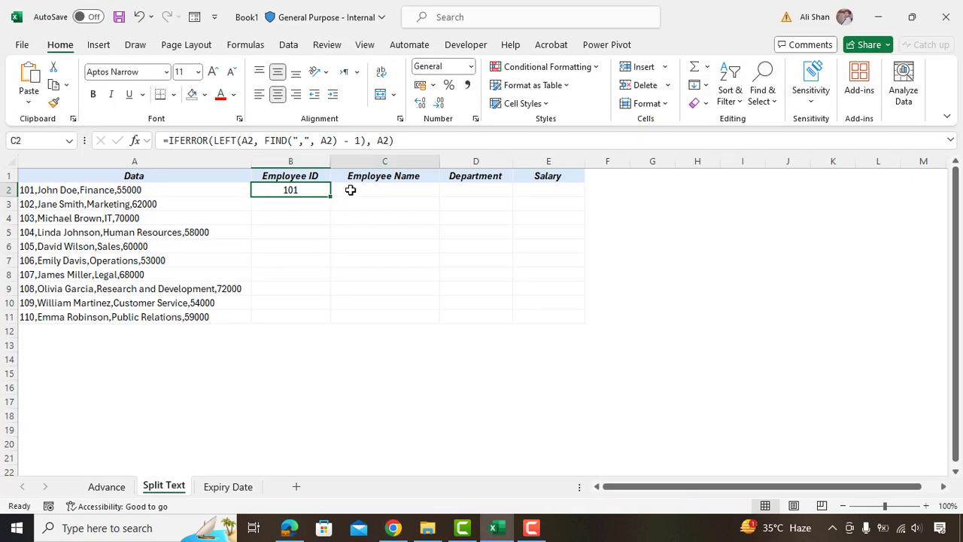
double_click(350, 189)
key("ctrl+v")
key("Return")
left_click(385, 189)
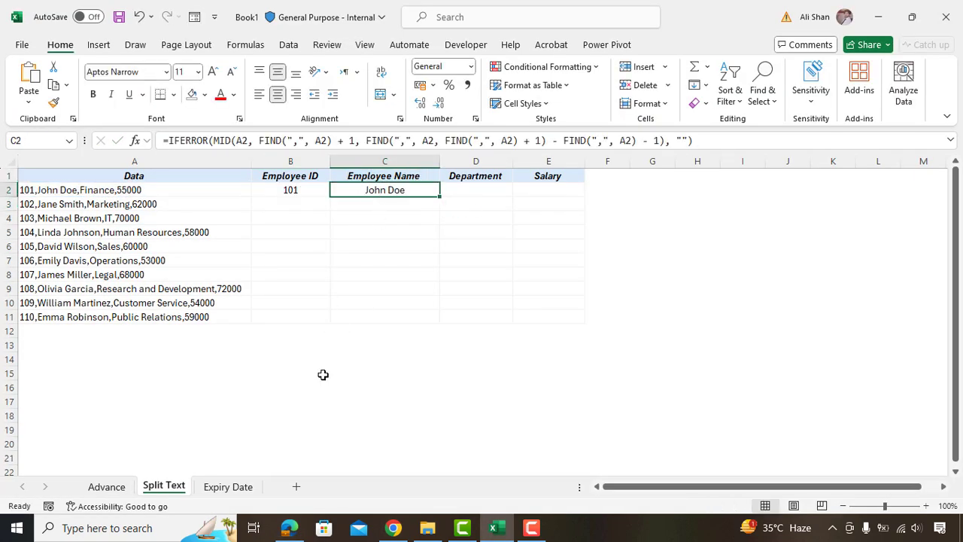
Copy the third-part formula into D2 for the department
left_click(288, 527)
scroll(716, 340, "down", 2)
left_click(713, 334)
left_click(288, 528)
left_click(490, 190)
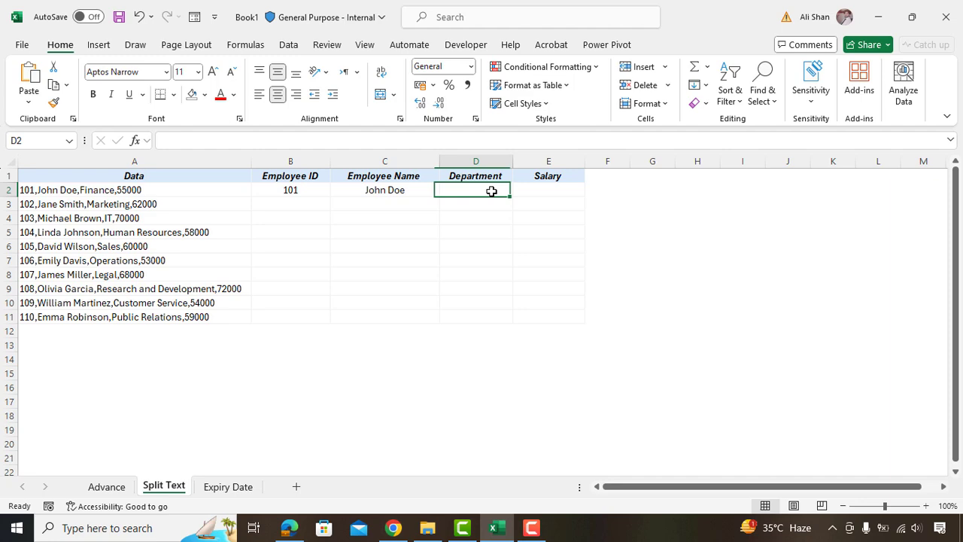
double_click(490, 190)
key("ctrl+v")
key("Return")
Copy the fourth-part formula into E2 for the salary
left_click(289, 527)
left_click(699, 293)
scroll(516, 331, "down", 1)
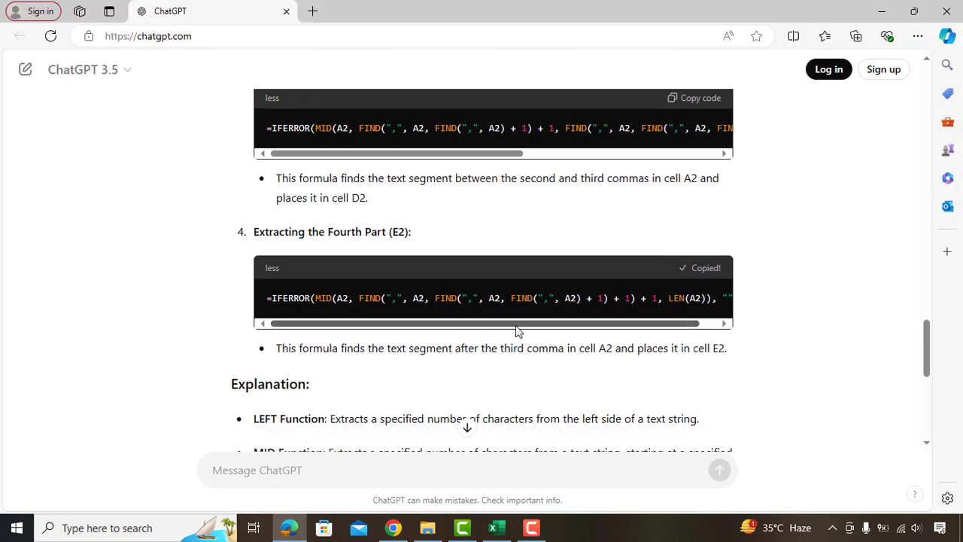
left_click(289, 527)
double_click(529, 190)
type("=IFERROR(MID(A2, FIND(\",\", A2, FIND(\",\", A2, FIND(\",\", A2) + 1) + 1) + 1, LEN(A2)), \"\")")
key("Return")
Fill the B2:E2 split formulas down to row 11, then go to the Expiry Date sheet
left_click_drag(315, 190, 612, 191)
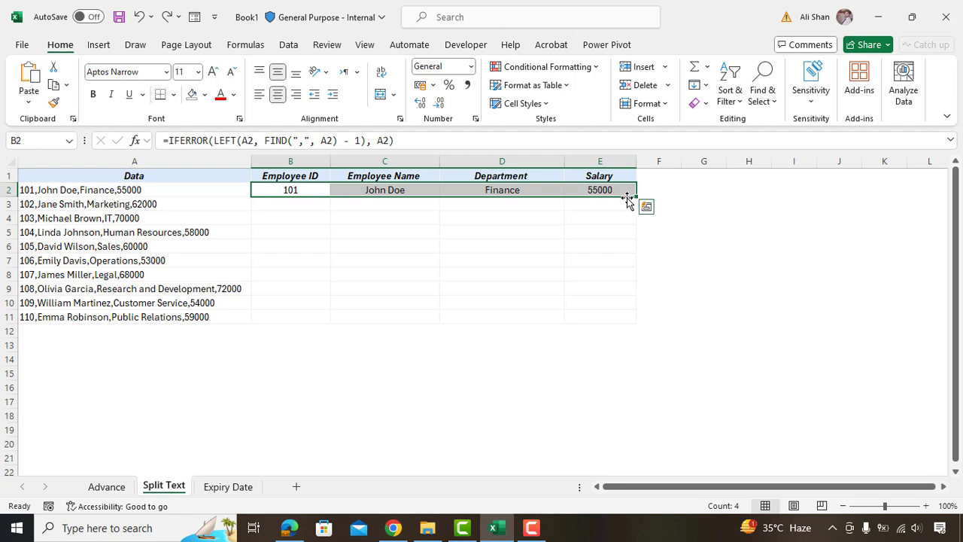
double_click(636, 197)
left_click(625, 176)
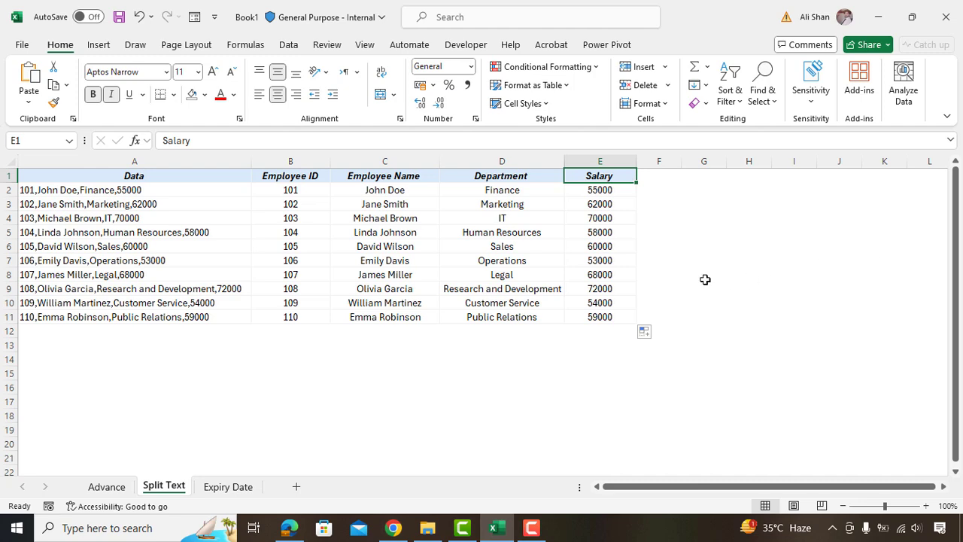
left_click(222, 487)
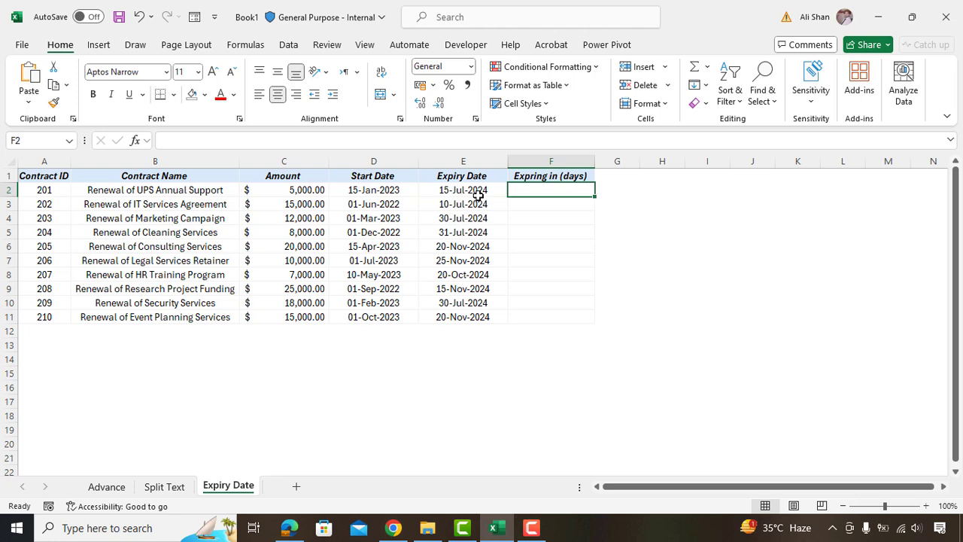
Review the contract expiry dates in E2:E11 and pick F2 for the days-left result
left_click_drag(480, 189, 479, 317)
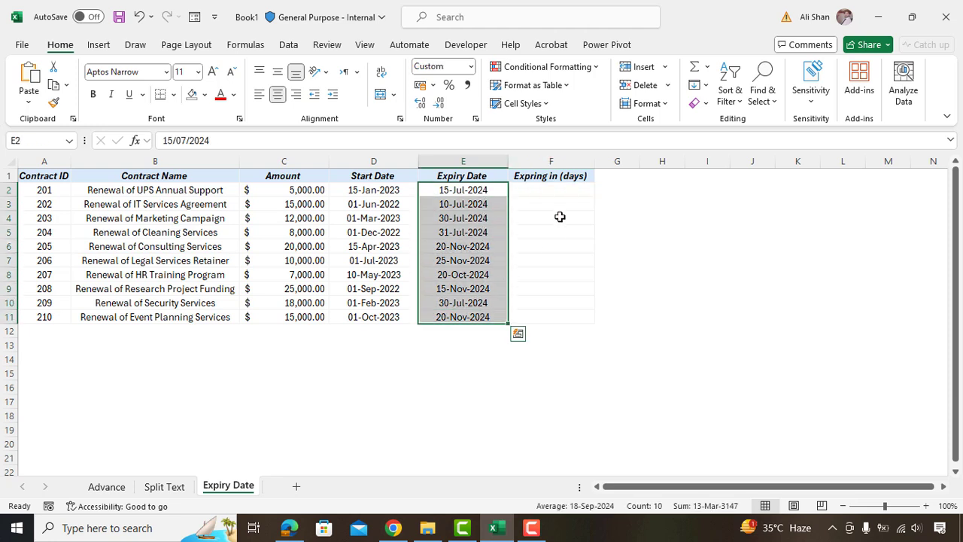
left_click(551, 189)
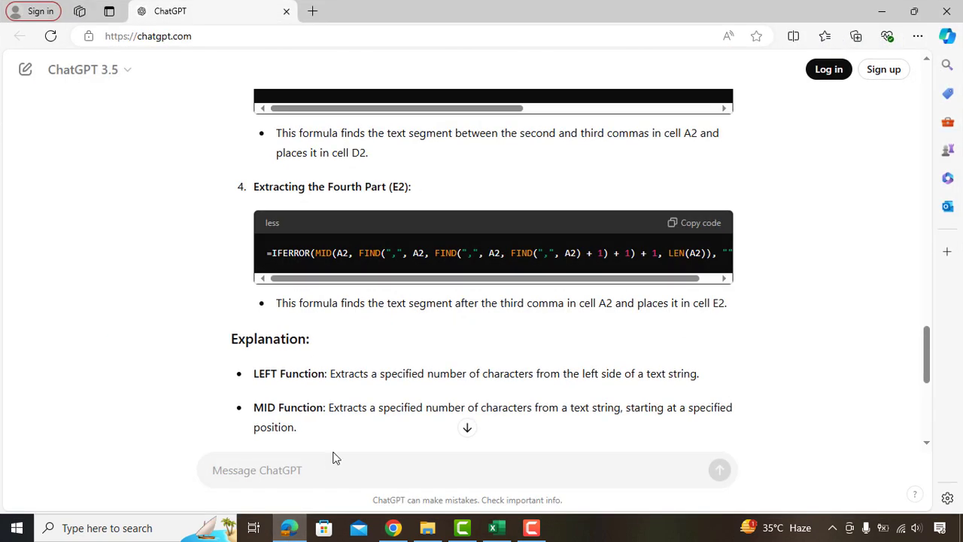
scroll(342, 391, "down", 5)
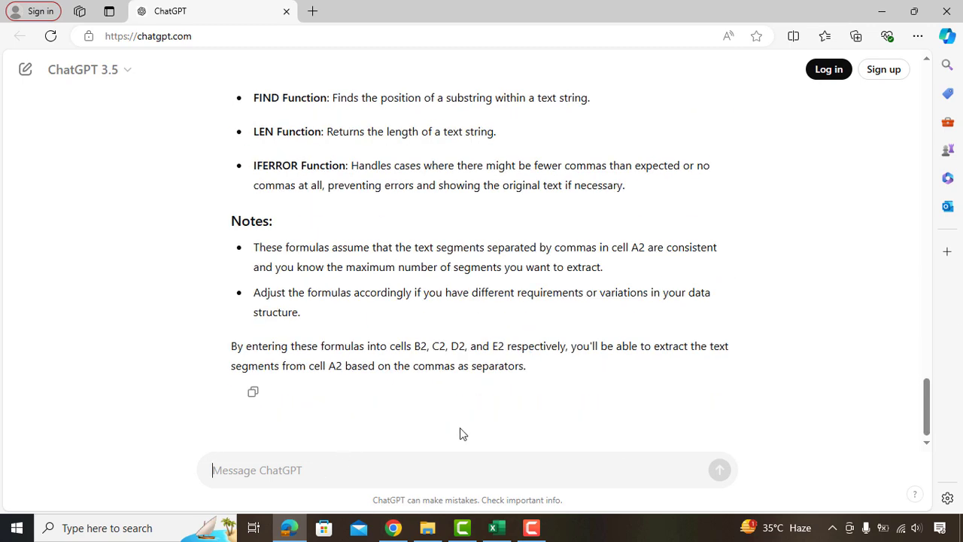
Ask ChatGPT for a formula showing 'Expired' or the days left until E2's contract expiry date
type("I have expiry date of co")
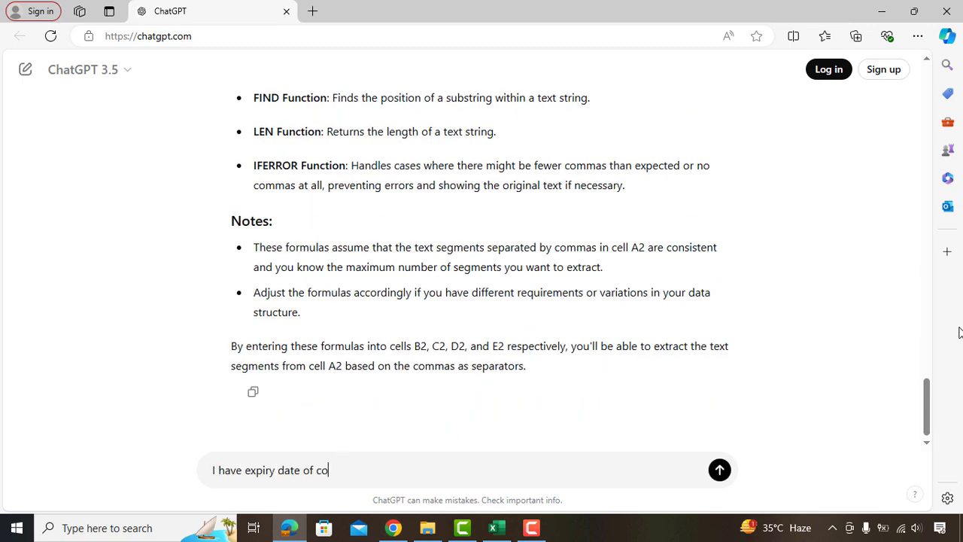
type("ntract in cell E2 and want to kn")
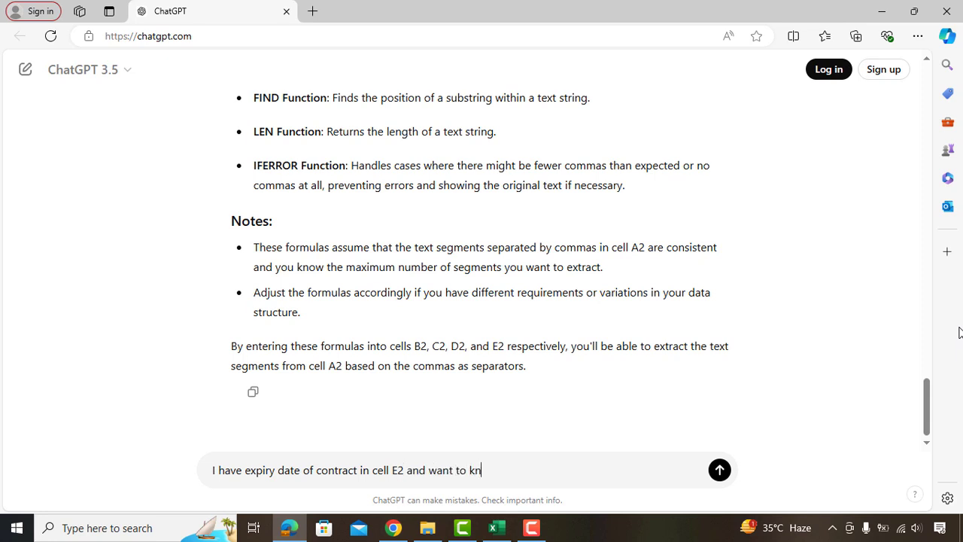
type("ow the days left or if any")
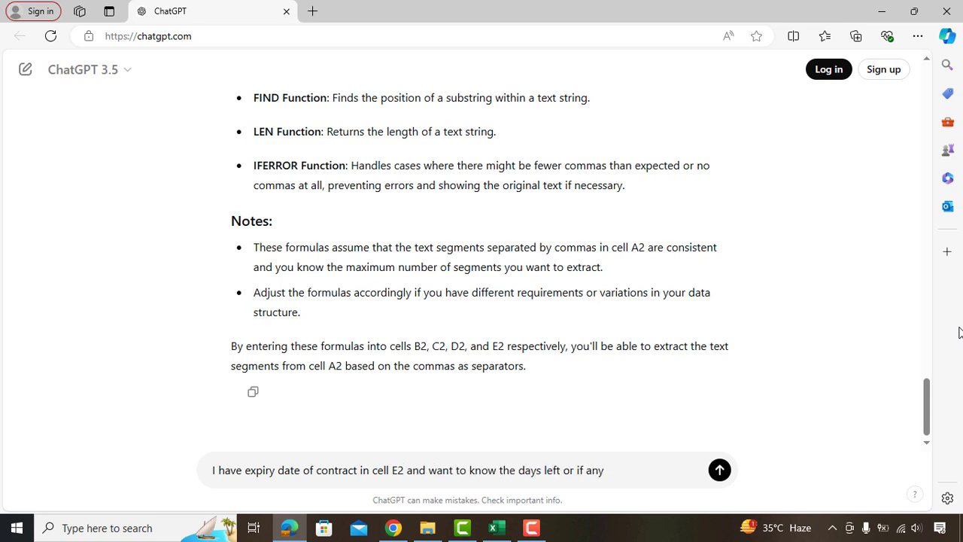
type(" contract is expired alrea")
key("BackSpace")
key("BackSpace")
key("BackSpace")
key("BackSpace")
type("lready")
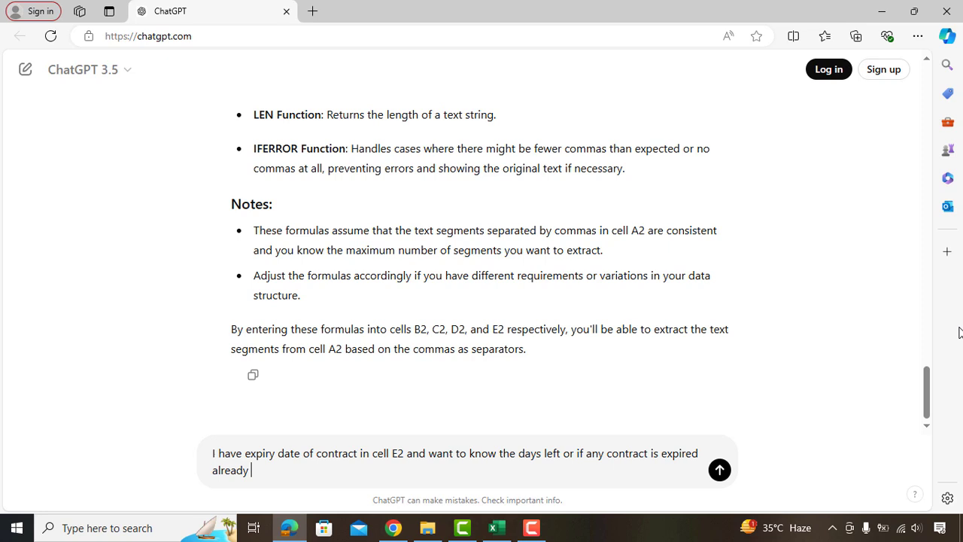
type(", if expired then show as expire else")
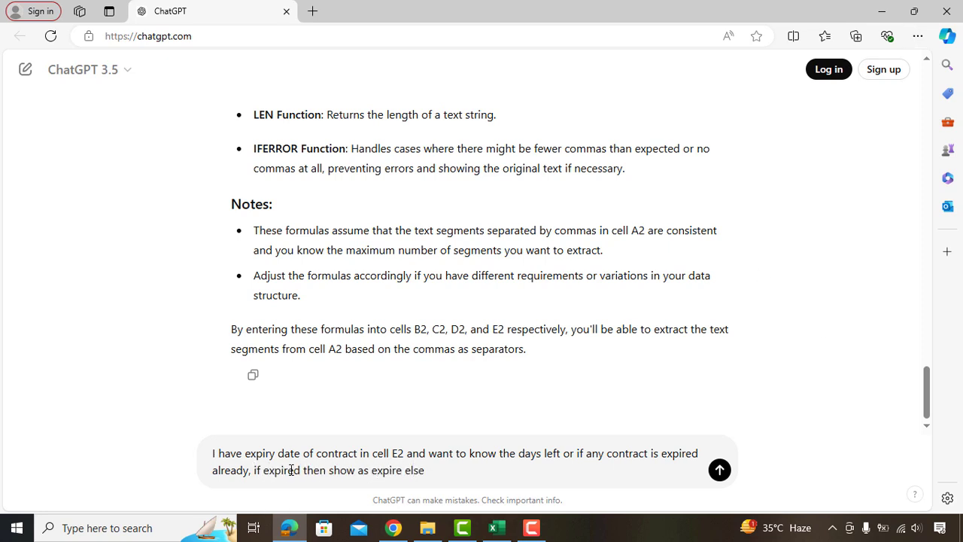
type(" show me number of days left")
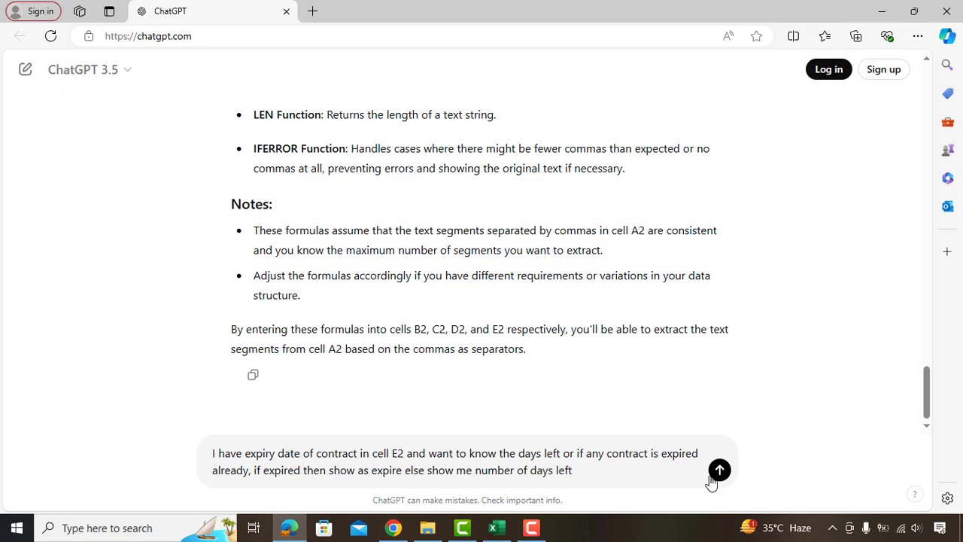
left_click(711, 477)
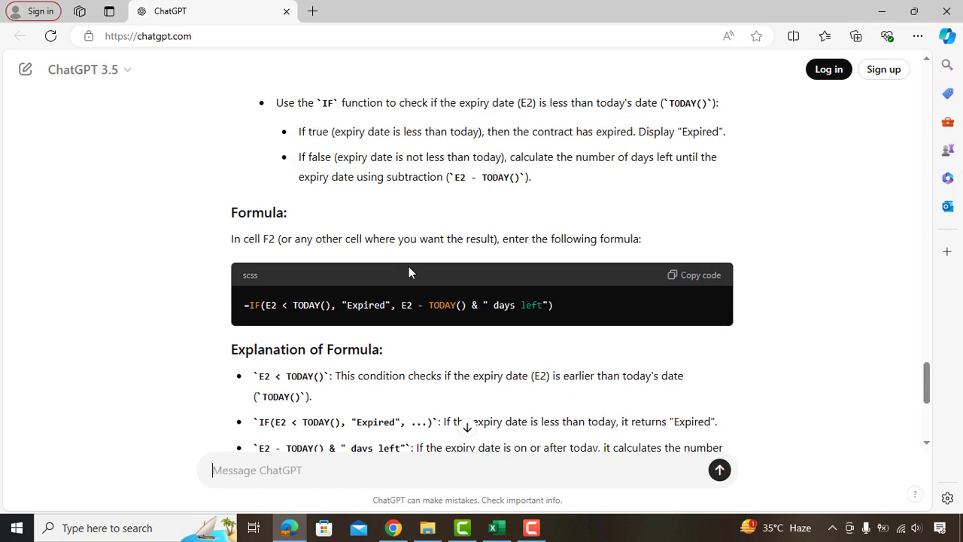
Paste ChatGPT's =IF(E2 < TODAY(), "Expired", E2 - TODAY() & " days left") formula into F2
left_click(700, 275)
key("alt+Tab")
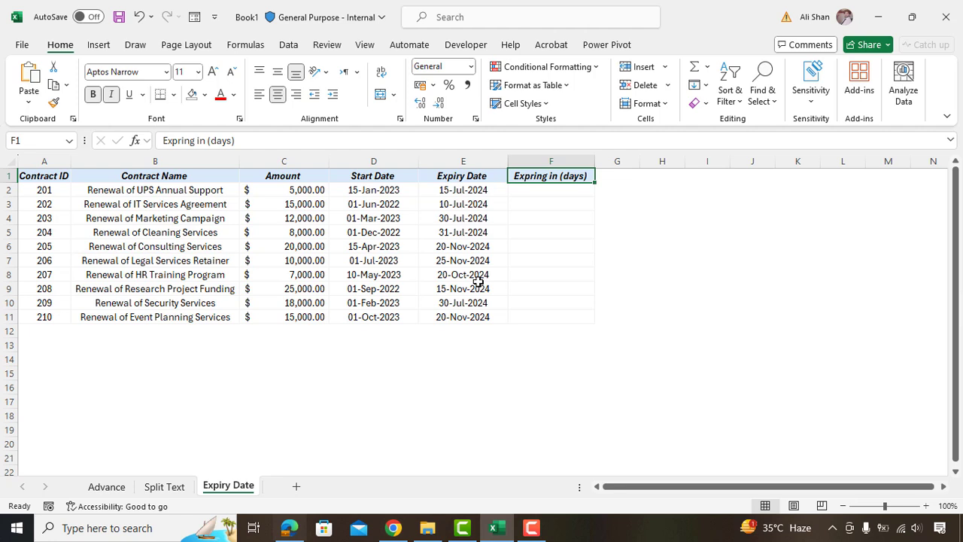
left_click(529, 188)
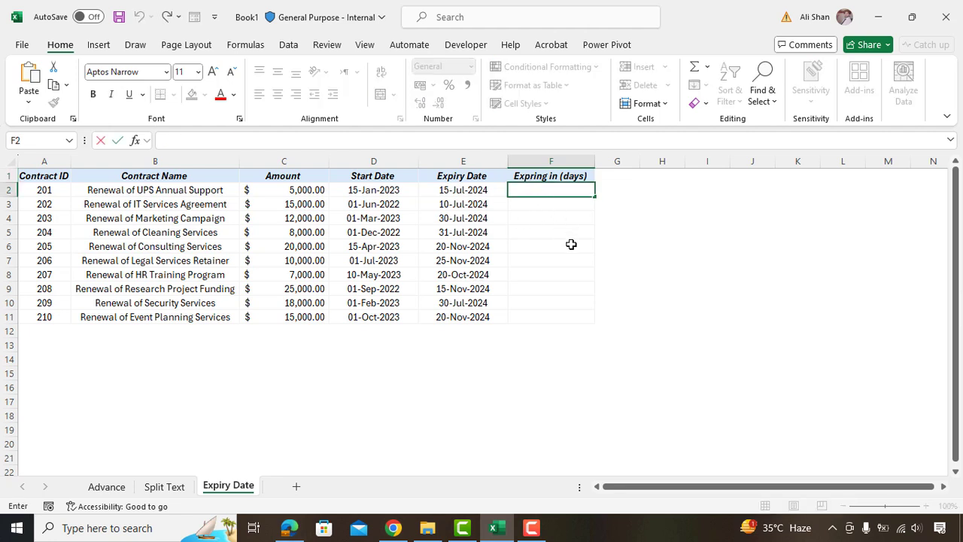
key("ctrl+v")
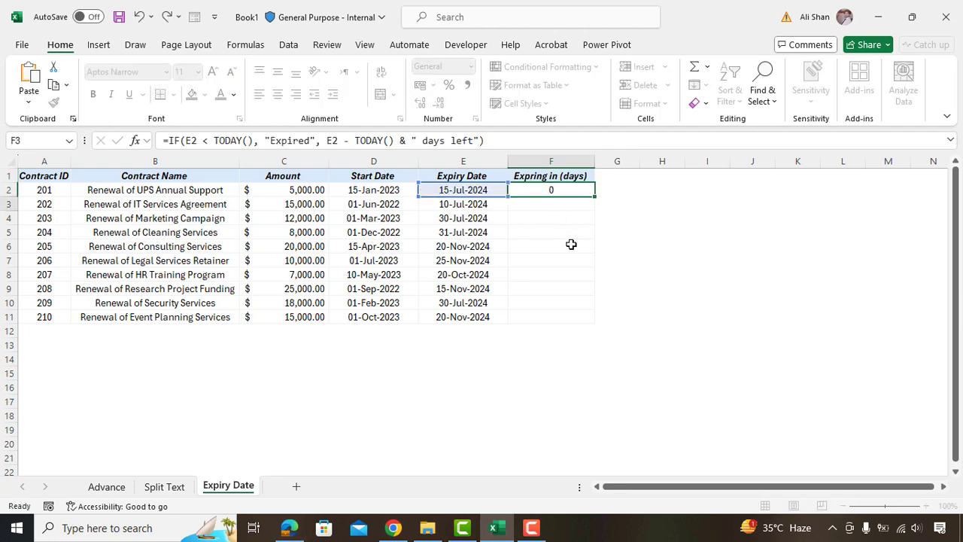
key("Return")
Fill the expiry formula down to F11 for all ten contracts
left_click(563, 188)
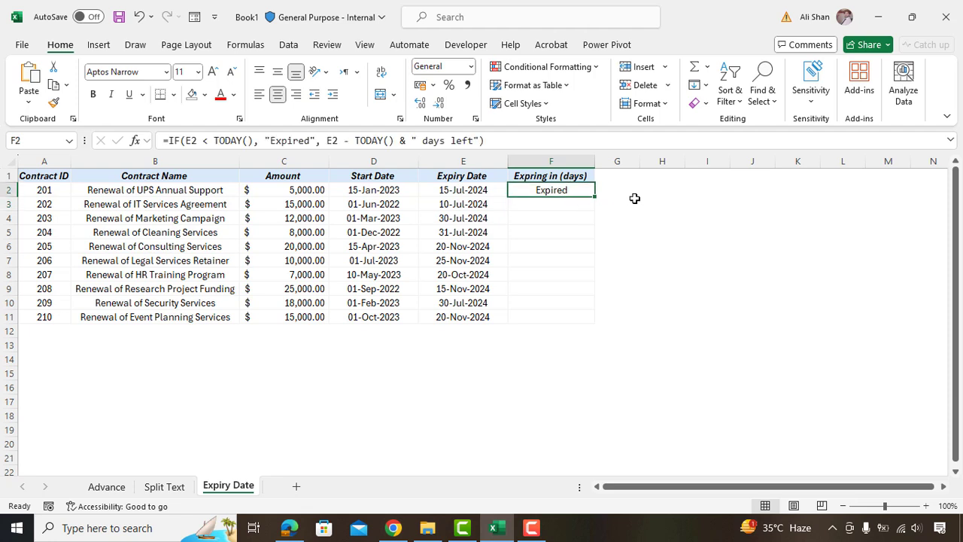
left_click_drag(459, 190, 582, 324)
left_click(591, 192)
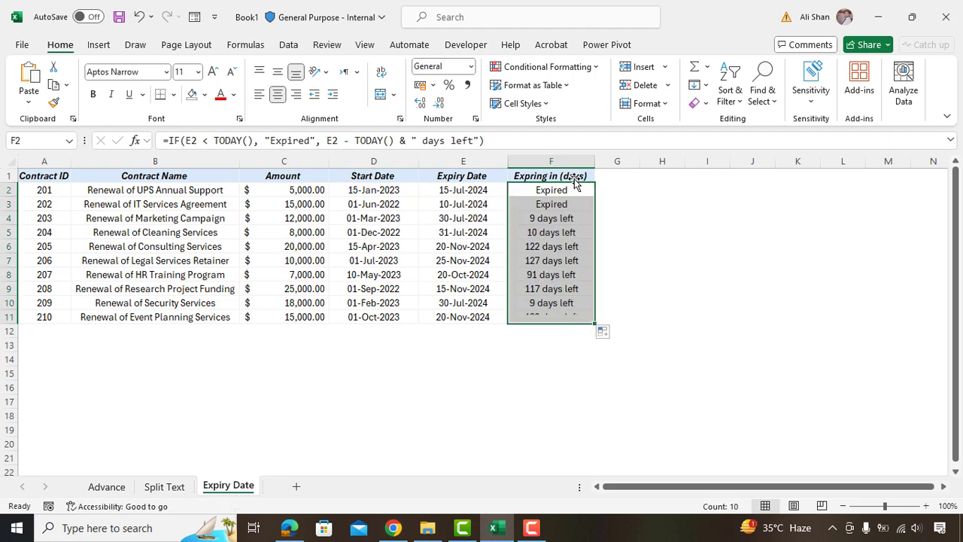
left_click(573, 174)
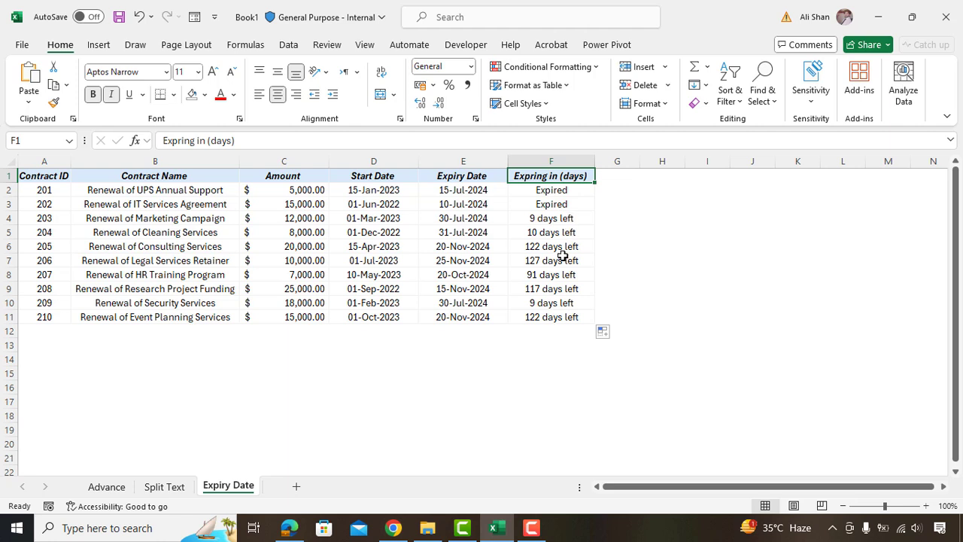
left_click_drag(559, 221, 554, 316)
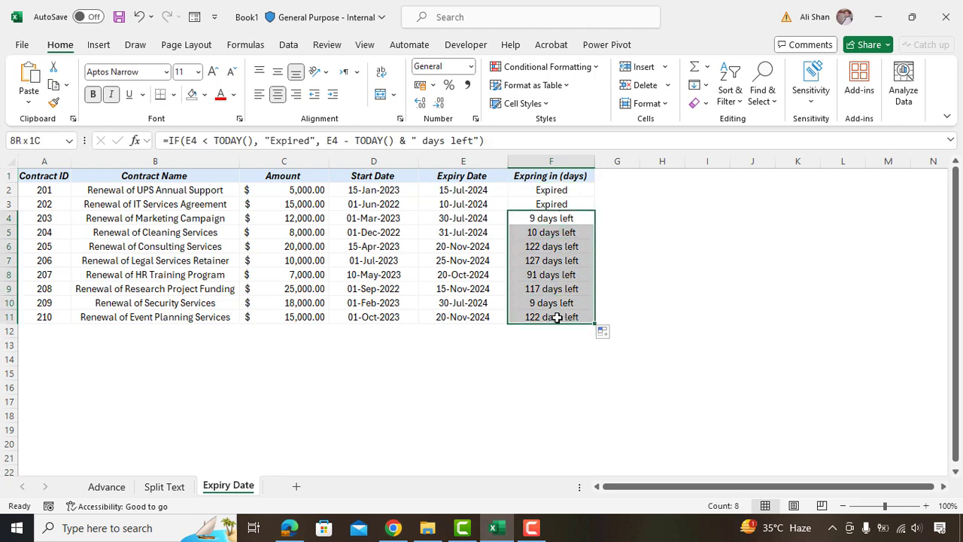
left_click(570, 174)
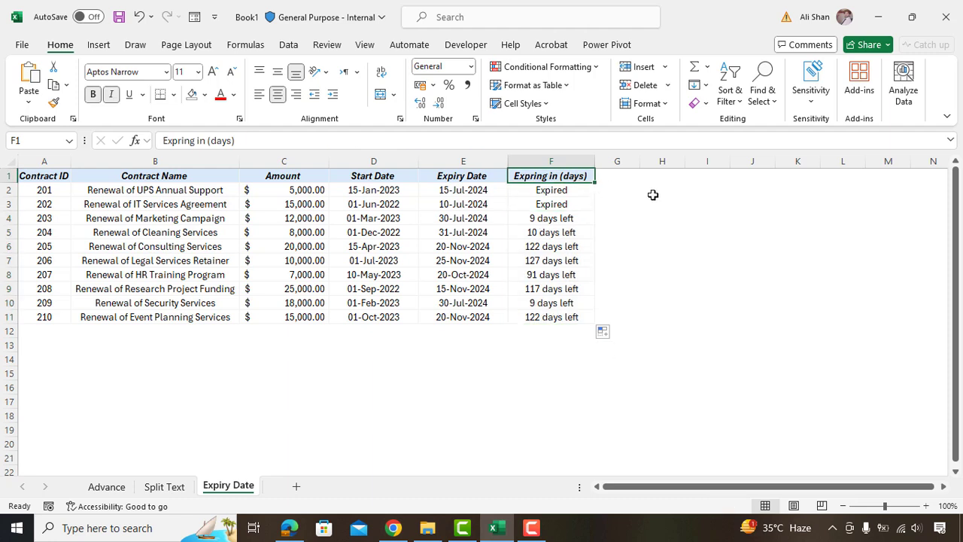